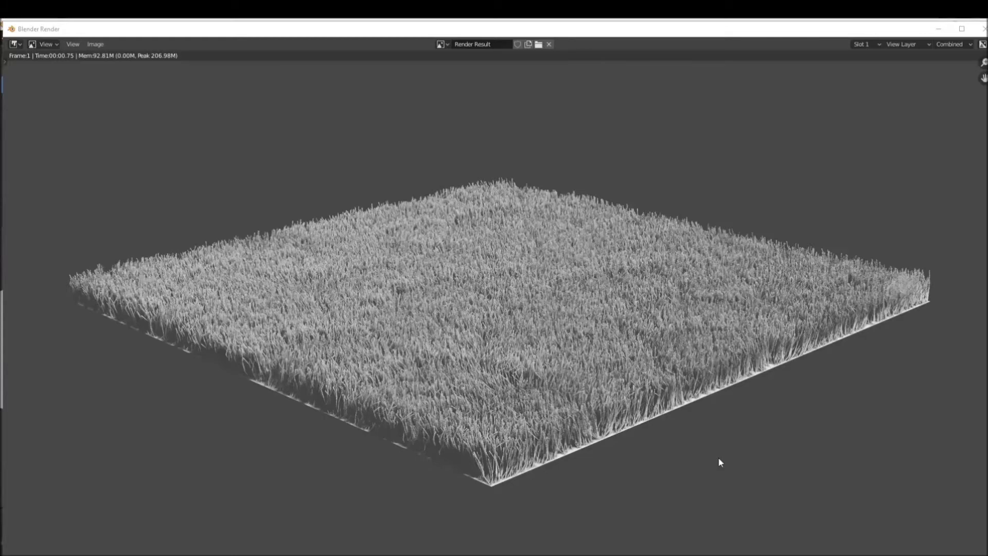
- Close the render result and split the viewport horizontally into two stacked 3D views
{"action": "left_click", "coordinate": [937, 30]}
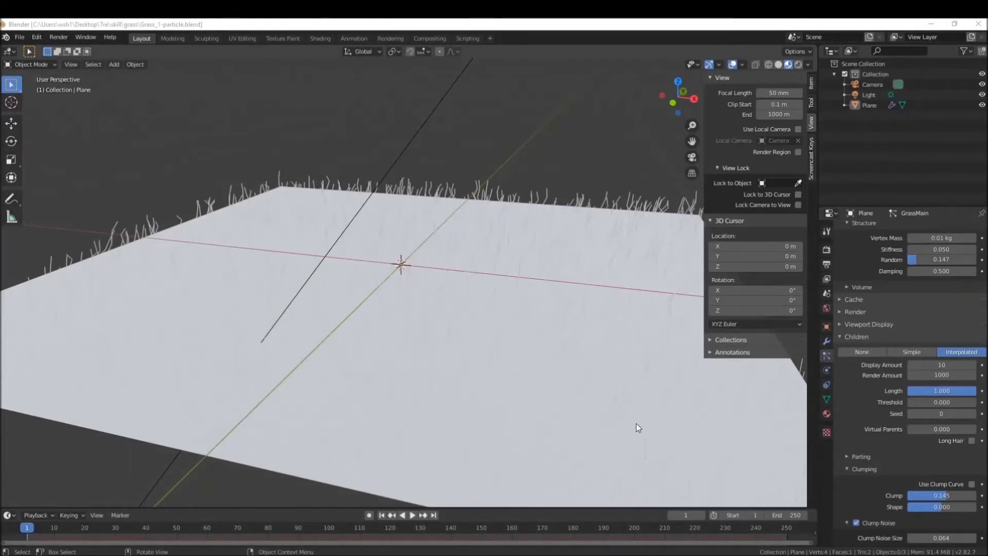
{"action": "right_click", "coordinate": [818, 462]}
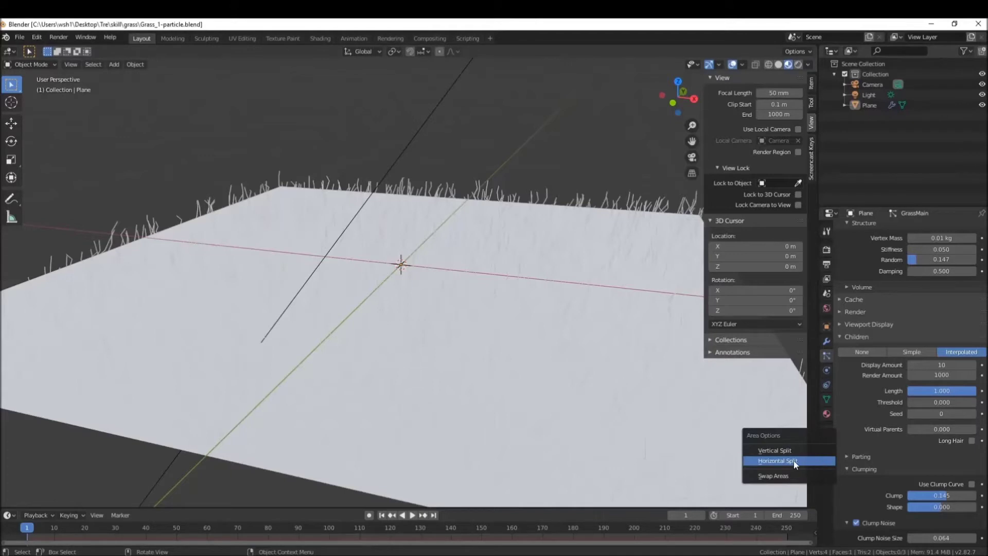
{"action": "left_click", "coordinate": [794, 461]}
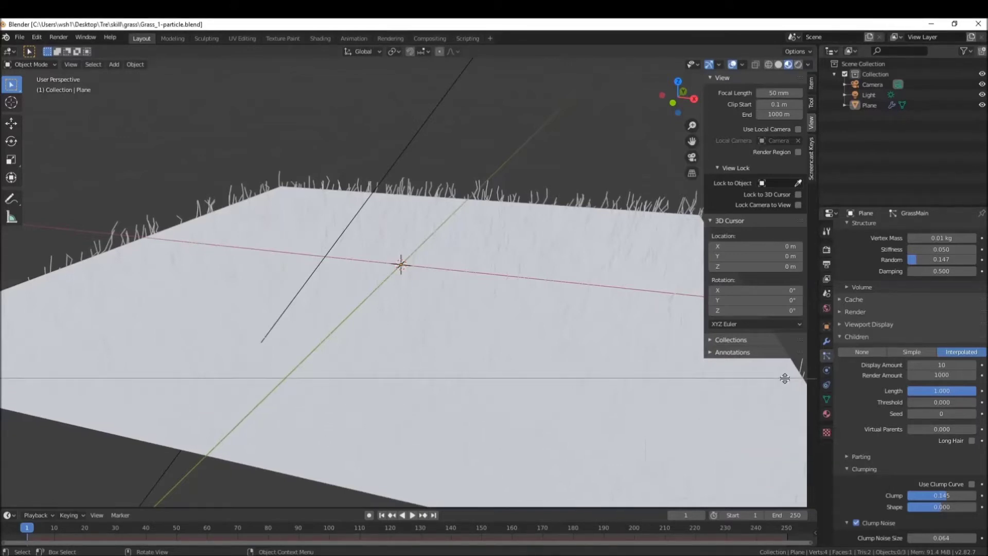
{"action": "left_click", "coordinate": [785, 333]}
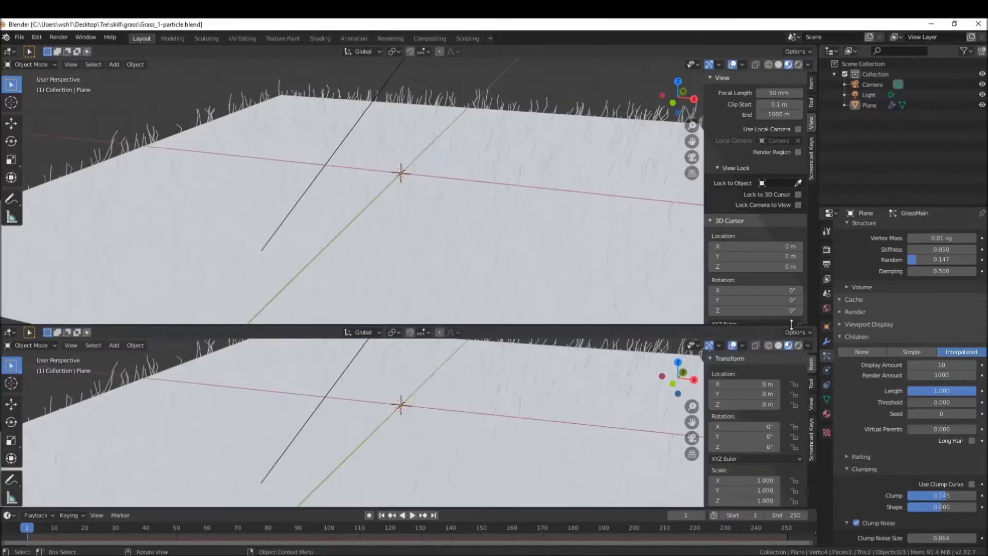
- Browse the Modeling, Sculpting, UV Editing and Shading workspaces, then return to Layout
{"action": "left_click", "coordinate": [179, 38]}
{"action": "left_click", "coordinate": [215, 39]}
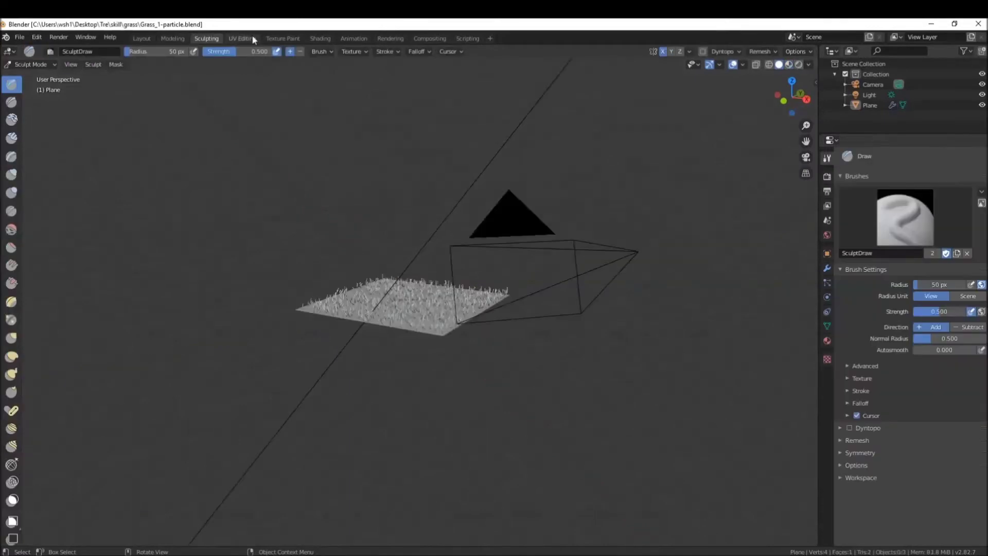
{"action": "left_click", "coordinate": [253, 39]}
{"action": "left_click", "coordinate": [316, 37]}
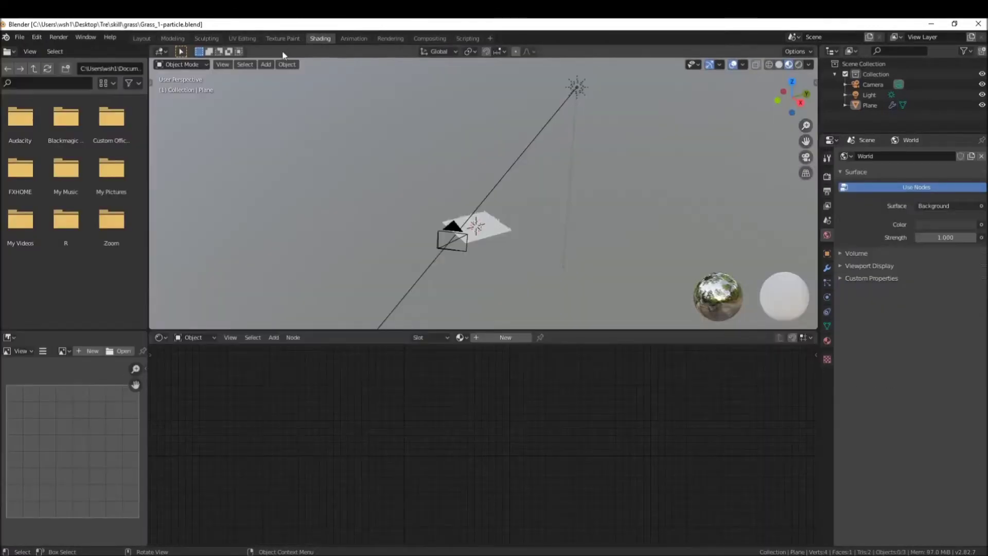
{"action": "left_click", "coordinate": [142, 39]}
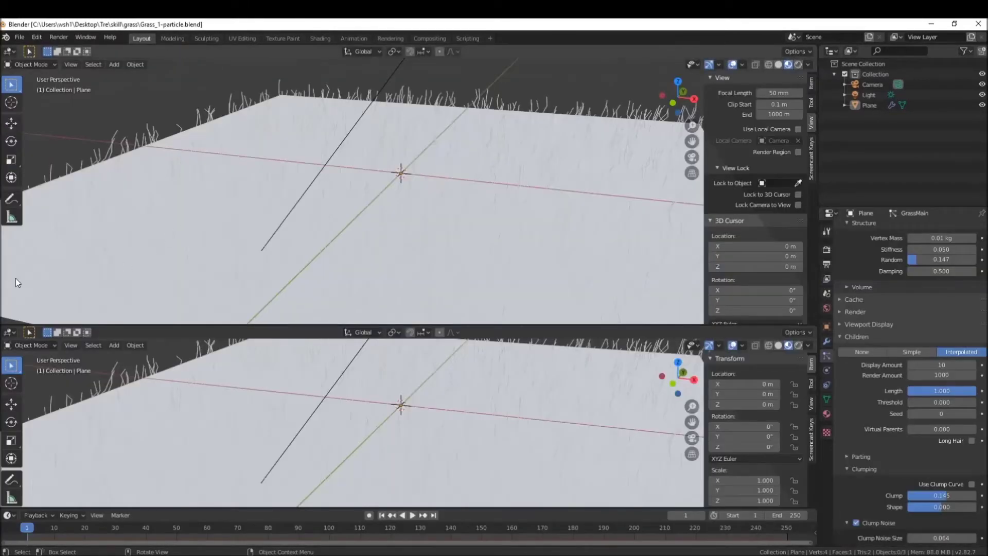
{"action": "left_click", "coordinate": [10, 332]}
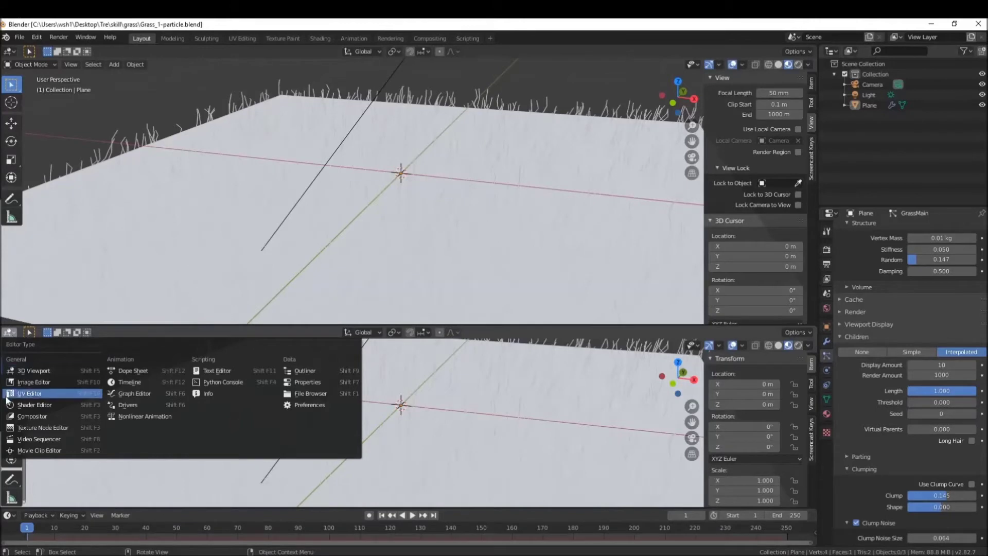
- Change the lower area's editor type to Shader Editor
{"action": "left_click", "coordinate": [31, 382]}
{"action": "left_click", "coordinate": [7, 332]}
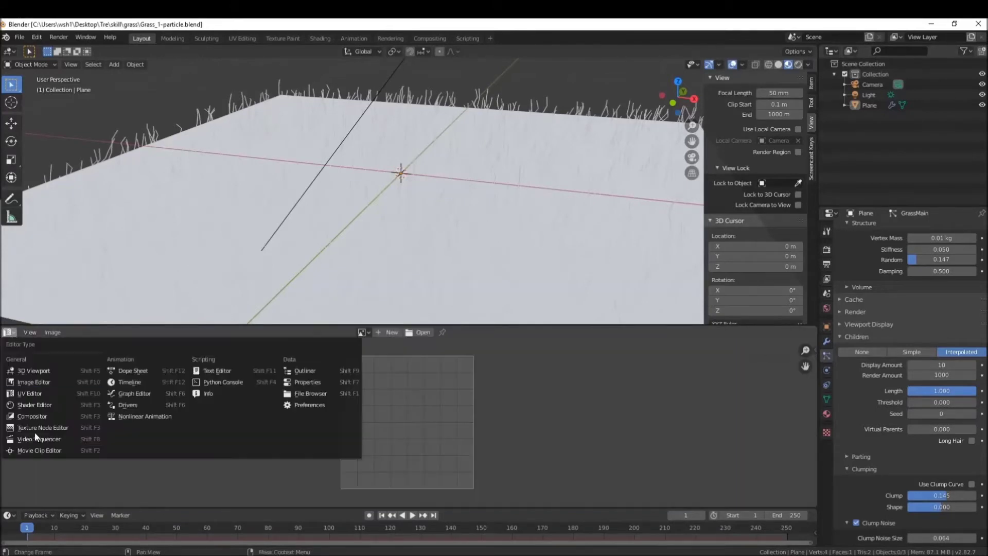
{"action": "left_click", "coordinate": [35, 405]}
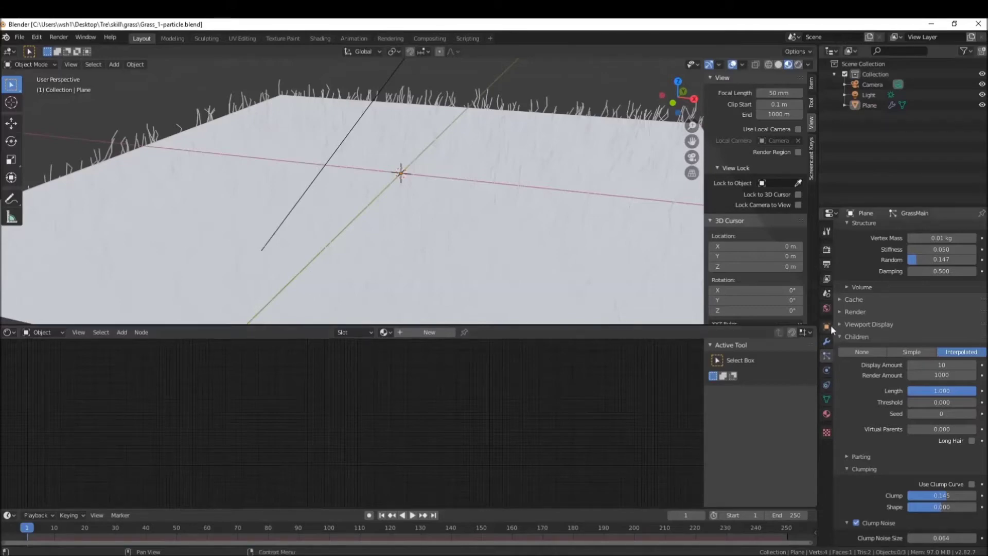
- Select the plane and create a new material named grassMain
{"action": "left_click", "coordinate": [827, 413]}
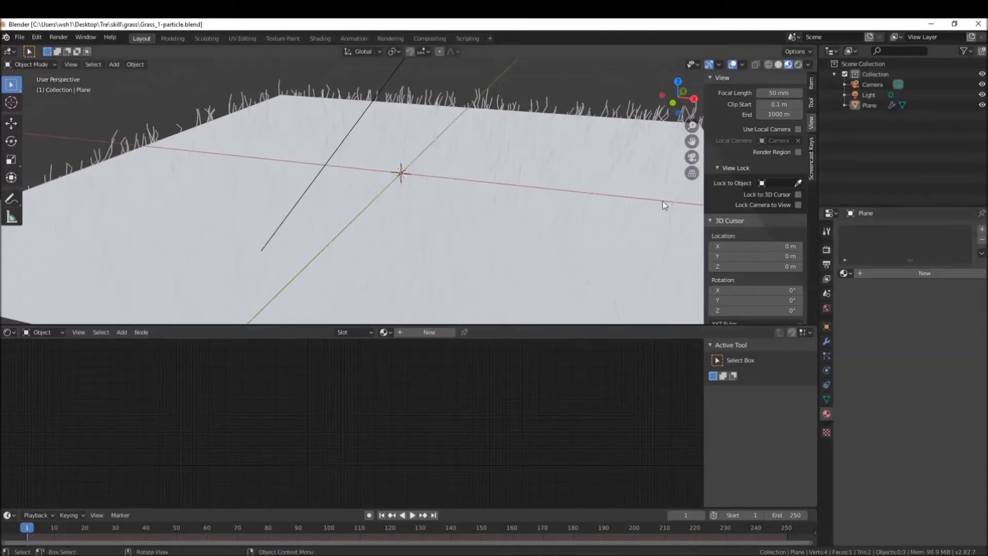
{"action": "left_click", "coordinate": [330, 106]}
{"action": "scroll", "coordinate": [425, 208], "scroll_direction": "down", "scroll_amount": 4}
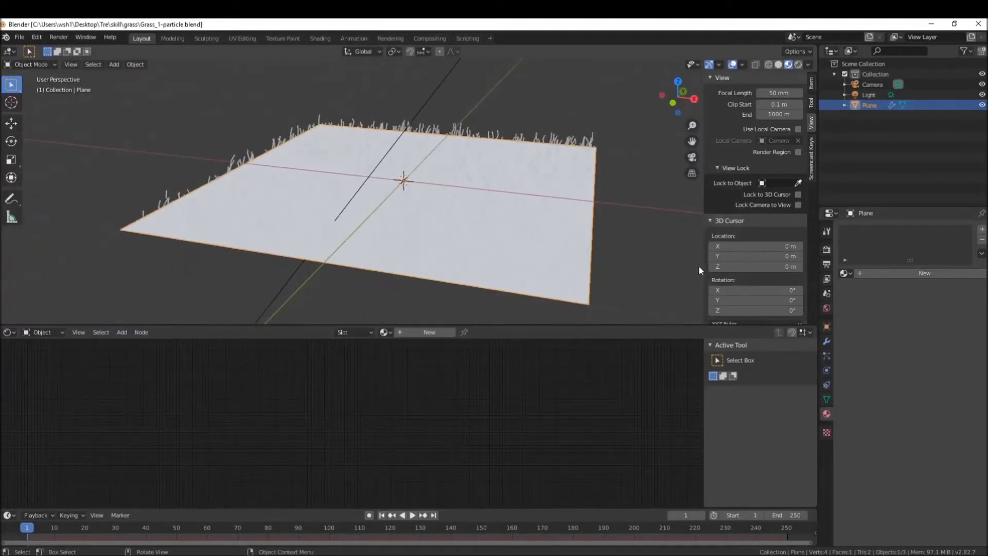
{"action": "left_click", "coordinate": [901, 273]}
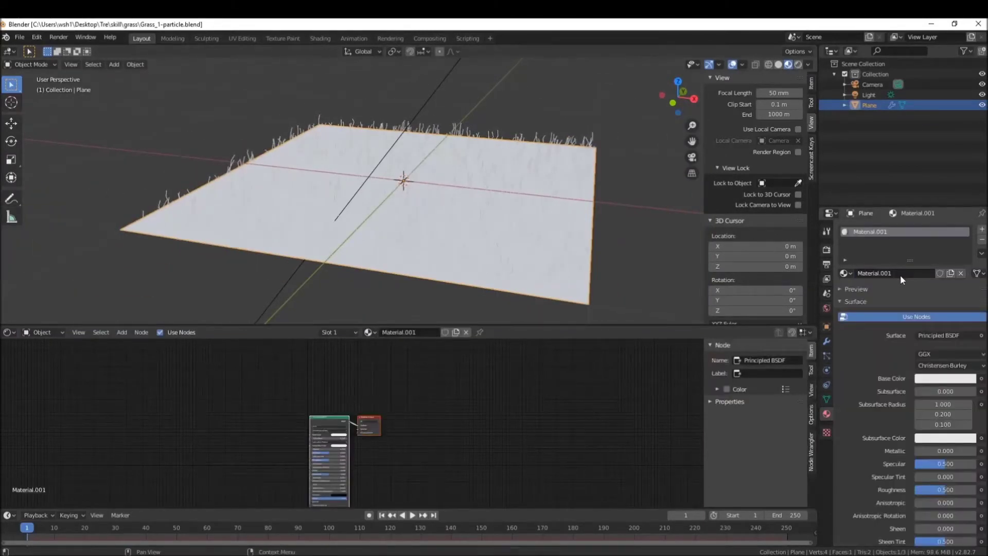
{"action": "left_click", "coordinate": [874, 273]}
{"action": "type", "text": "grassMain"}
{"action": "key", "text": "Return"}
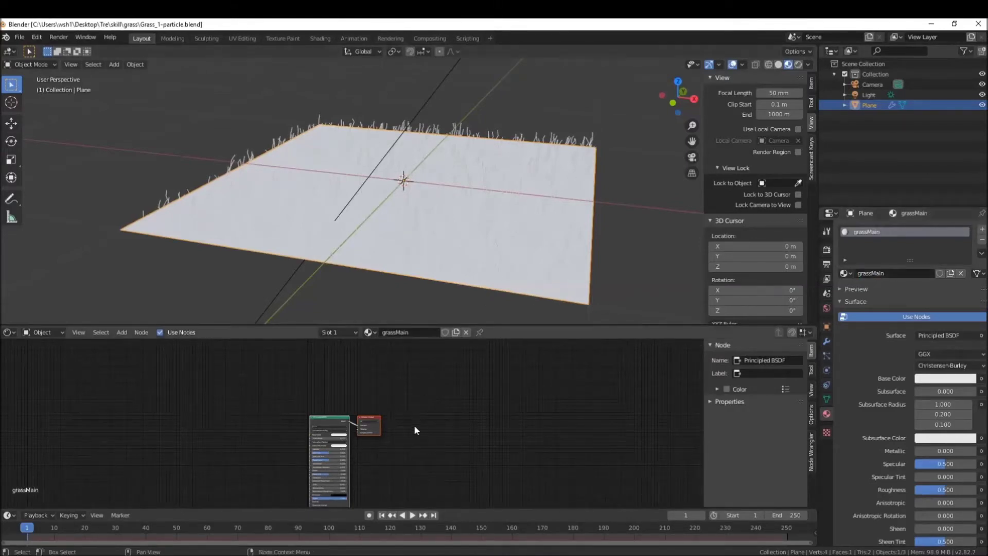
- Centre the nodes in the Shader Editor and orbit the viewport low over the plane
{"action": "middle_click_drag", "start_coordinate": [414, 425], "coordinate": [448, 404]}
{"action": "scroll", "coordinate": [395, 406], "scroll_direction": "up", "scroll_amount": 2}
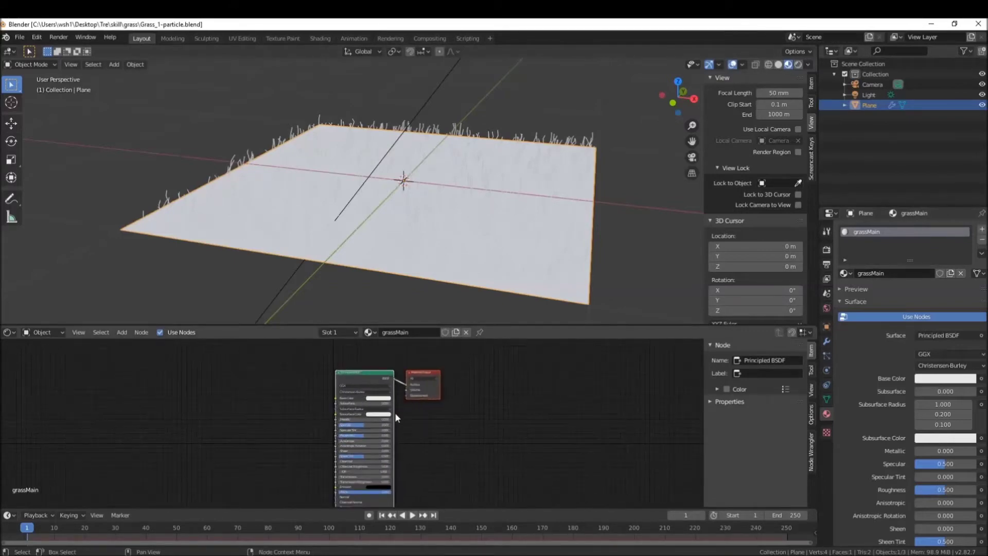
{"action": "middle_click_drag", "start_coordinate": [409, 422], "coordinate": [425, 417]}
{"action": "middle_click_drag", "start_coordinate": [415, 231], "coordinate": [427, 224]}
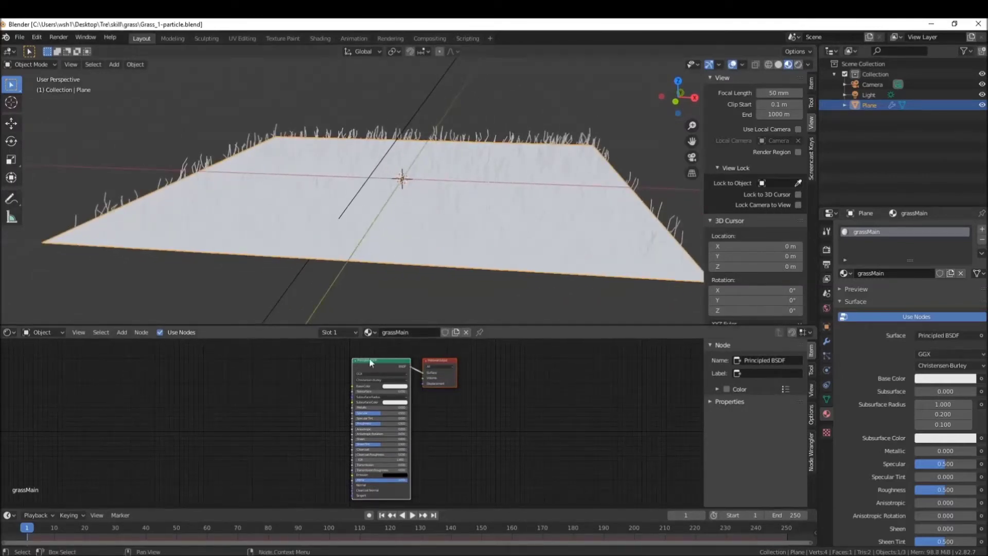
{"action": "scroll", "coordinate": [370, 370], "scroll_direction": "up", "scroll_amount": 2}
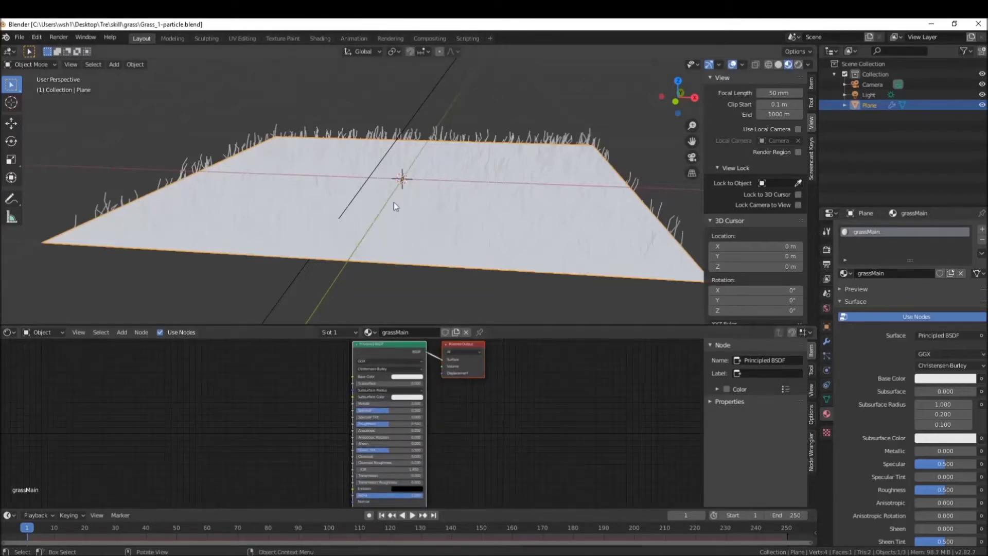
{"action": "middle_click_drag", "start_coordinate": [394, 203], "coordinate": [397, 193]}
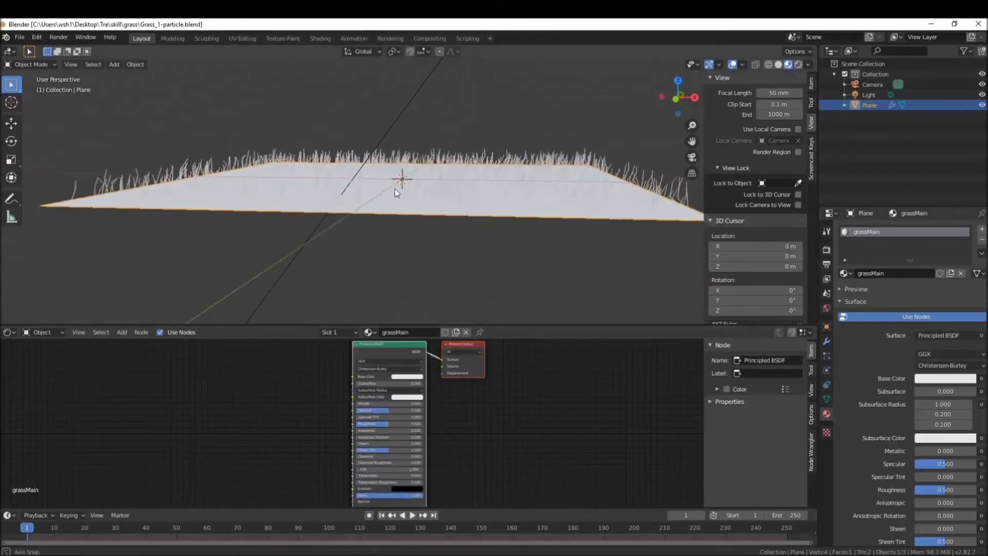
{"action": "left_click", "coordinate": [403, 379]}
- Pick a bright green base colour and adjust its brightness and hue
{"action": "left_click", "coordinate": [396, 303]}
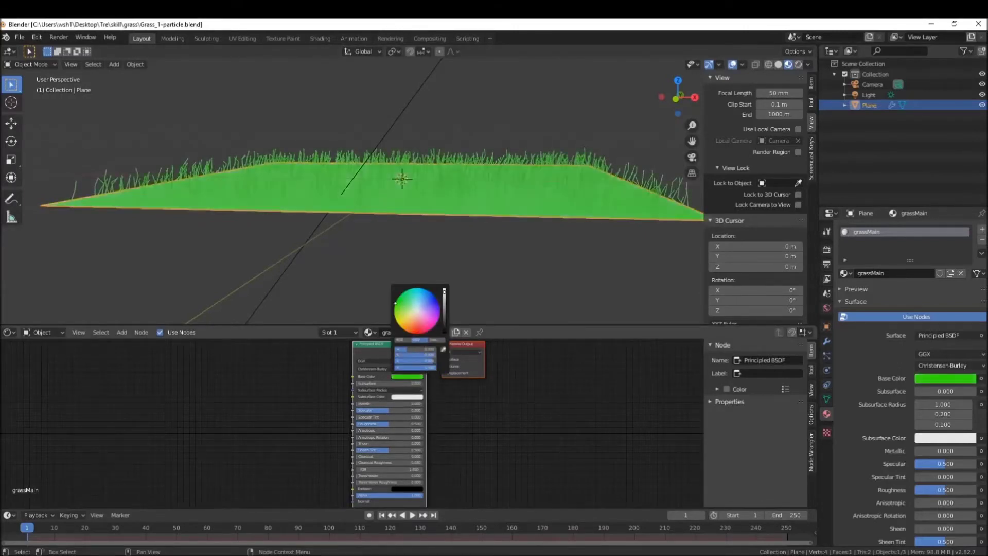
{"action": "left_click_drag", "start_coordinate": [416, 349], "coordinate": [416, 349]}
{"action": "left_click", "coordinate": [410, 379]}
{"action": "left_click", "coordinate": [434, 339]}
{"action": "scroll", "coordinate": [440, 373], "scroll_direction": "up", "scroll_amount": 4}
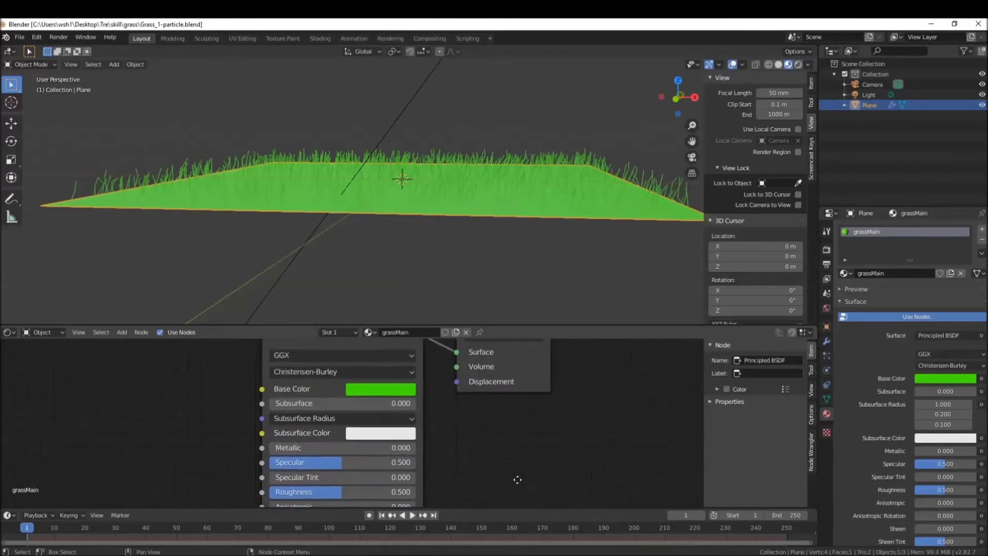
{"action": "scroll", "coordinate": [485, 452], "scroll_direction": "up", "scroll_amount": 2}
{"action": "left_click", "coordinate": [384, 415]}
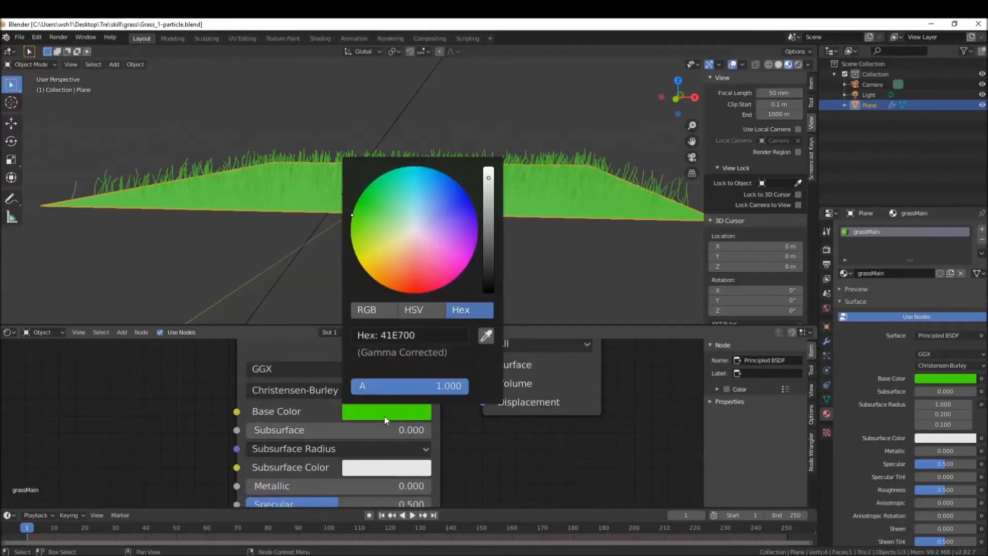
{"action": "left_click", "coordinate": [367, 310]}
{"action": "left_click", "coordinate": [470, 310]}
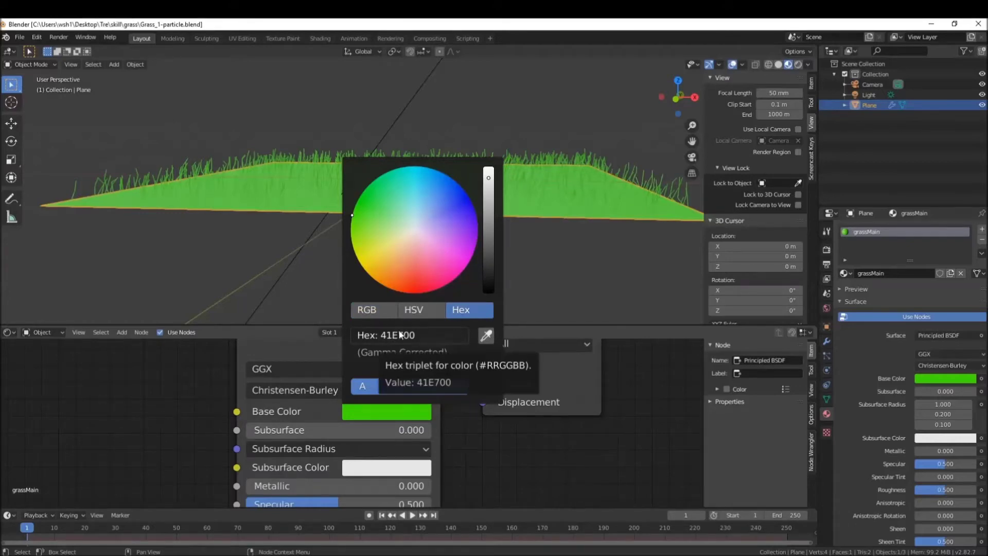
{"action": "left_click", "coordinate": [367, 310]}
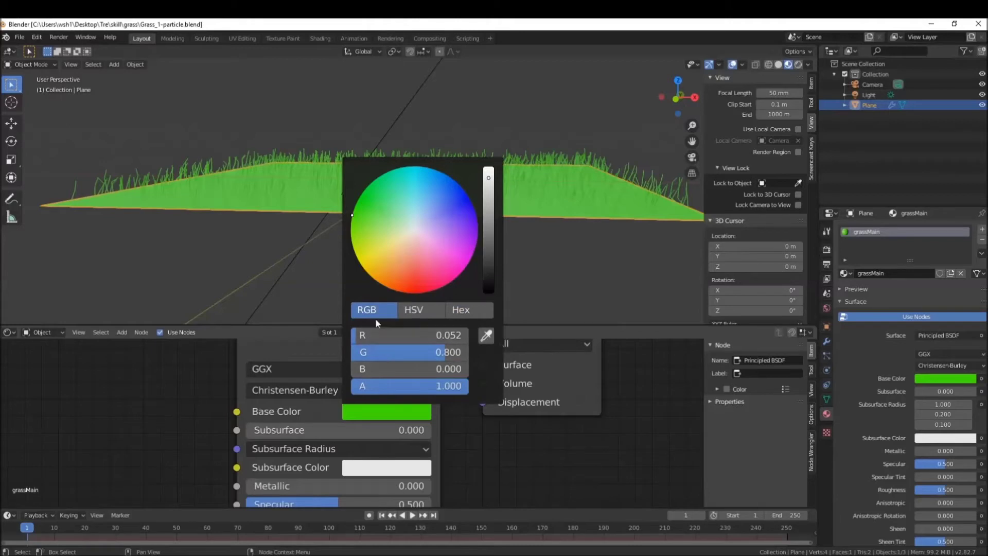
{"action": "mouse_move", "coordinate": [352, 215]}
{"action": "left_mouse_down"}
{"action": "mouse_move", "coordinate": [371, 185]}
{"action": "mouse_move", "coordinate": [414, 165]}
{"action": "mouse_move", "coordinate": [448, 257]}
{"action": "mouse_move", "coordinate": [371, 190]}
{"action": "mouse_move", "coordinate": [355, 206]}
{"action": "left_mouse_up"}
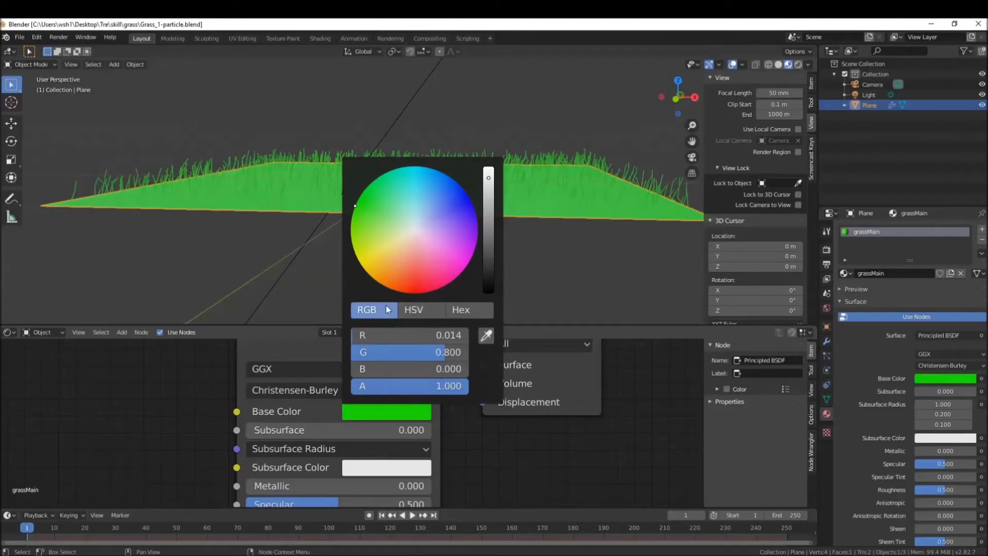
{"action": "left_click", "coordinate": [465, 310]}
- Enter hex 0F7200 as the base colour, correcting mistyped digits
{"action": "left_click", "coordinate": [398, 333]}
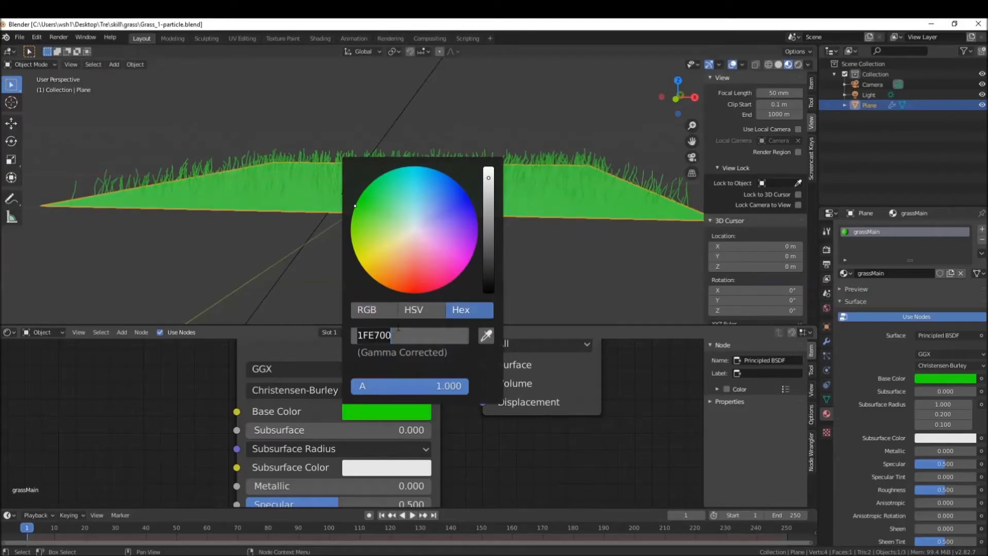
{"action": "type", "text": "0"}
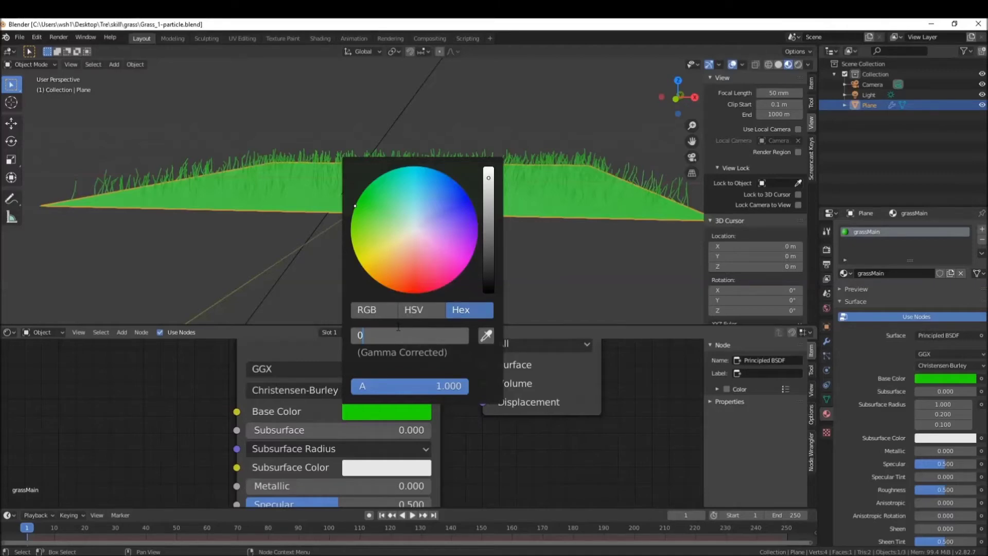
{"action": "type", "text": "5"}
{"action": "key", "text": "BackSpace"}
{"action": "type", "text": "F"}
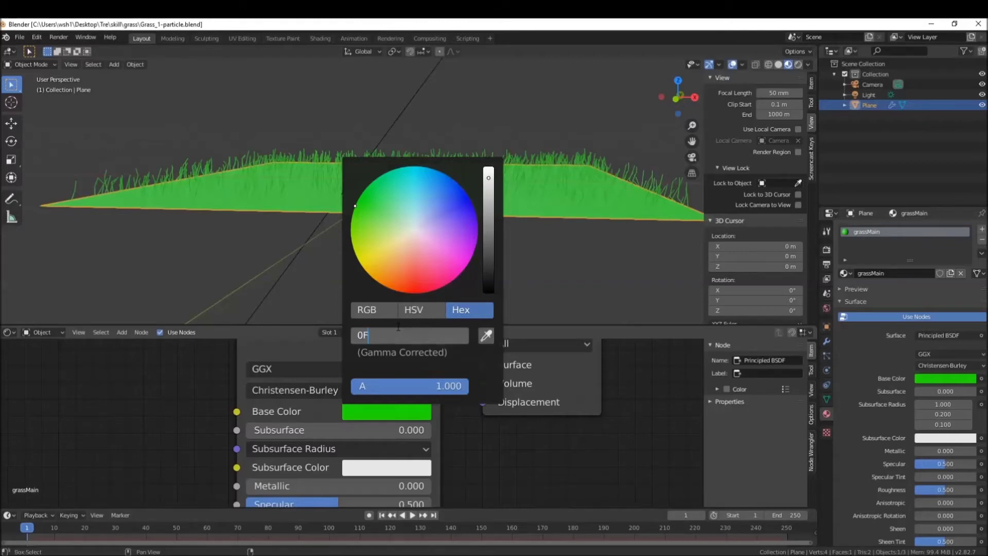
{"action": "type", "text": "700"}
{"action": "key", "text": "Return"}
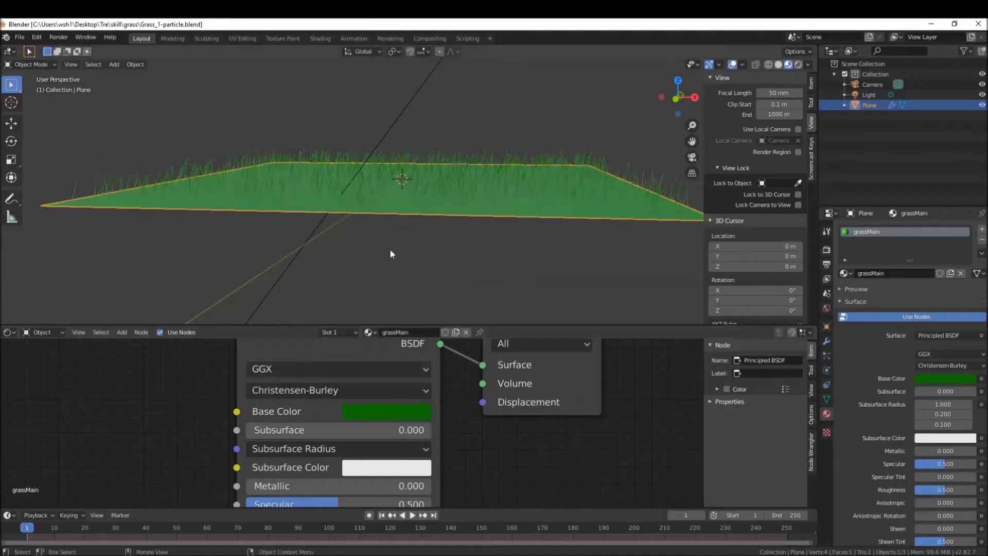
{"action": "left_click", "coordinate": [359, 412]}
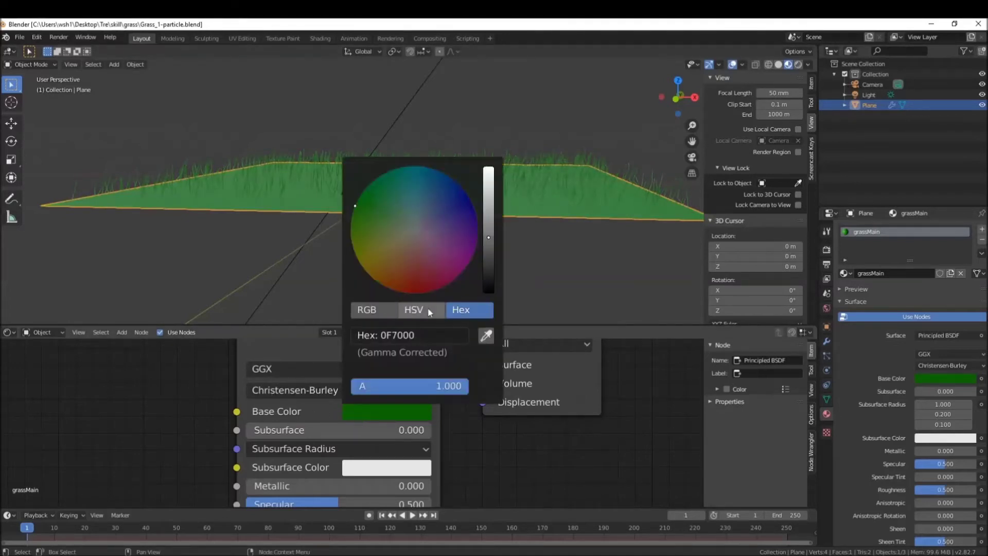
{"action": "left_click", "coordinate": [404, 337]}
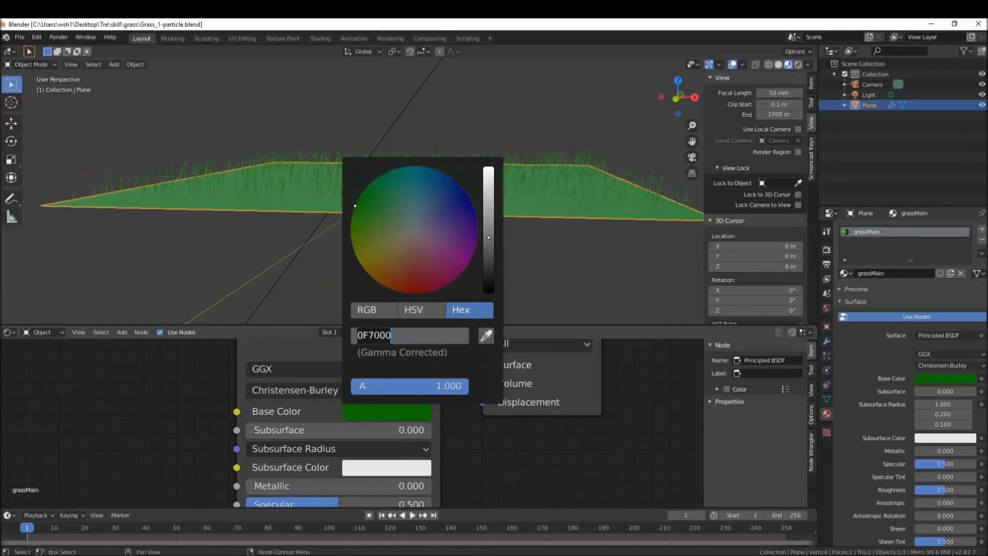
{"action": "left_click", "coordinate": [381, 335]}
{"action": "key", "text": "BackSpace"}
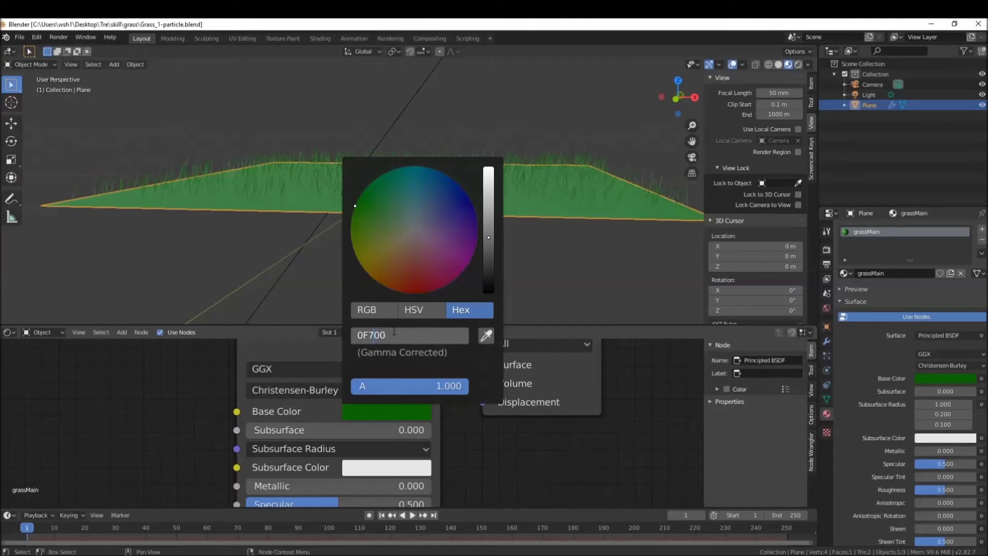
{"action": "type", "text": "2"}
{"action": "key", "text": "Return"}
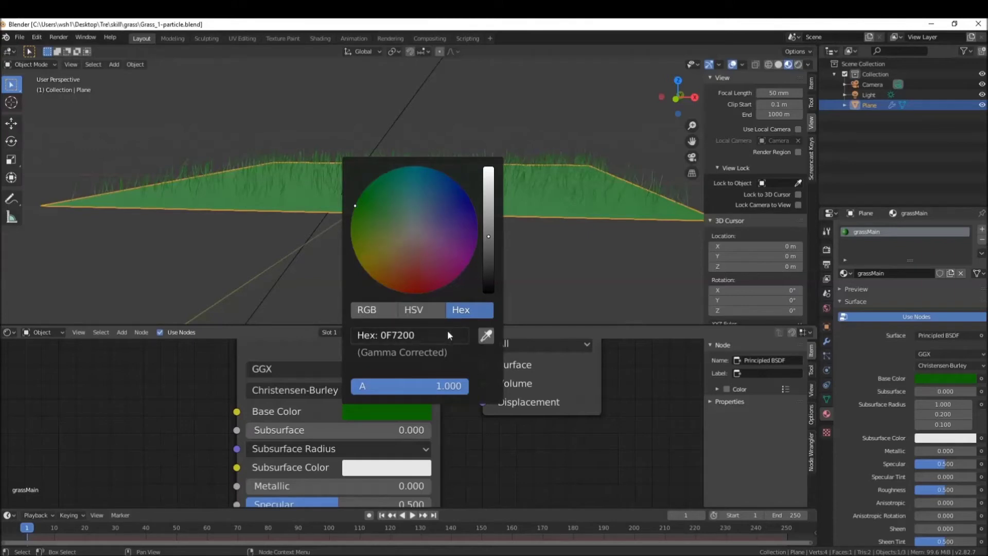
- Check the green's RGB values and orbit to view the plane from above
{"action": "left_click", "coordinate": [376, 412]}
{"action": "left_click", "coordinate": [367, 309]}
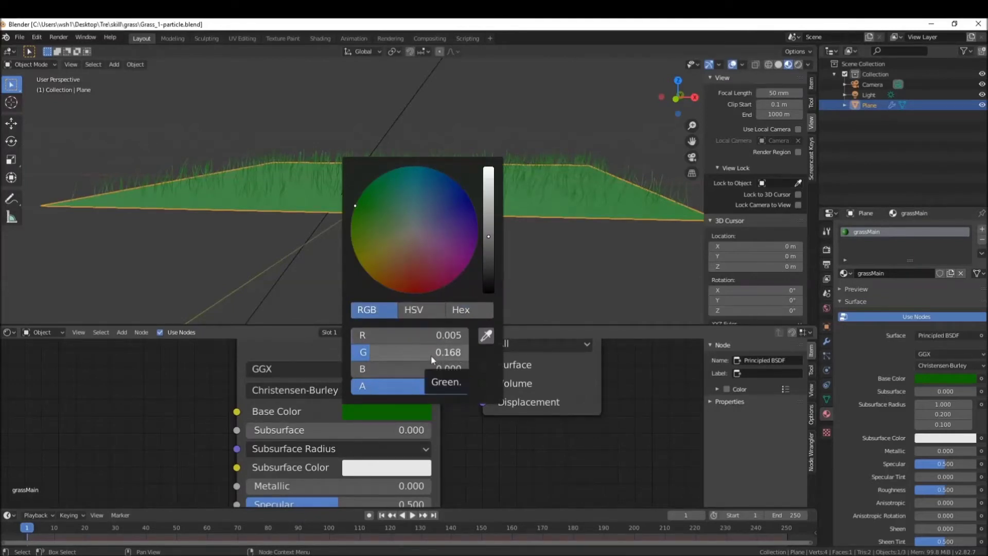
{"action": "middle_click_drag", "start_coordinate": [402, 170], "coordinate": [377, 157]}
{"action": "key", "text": "F12"}
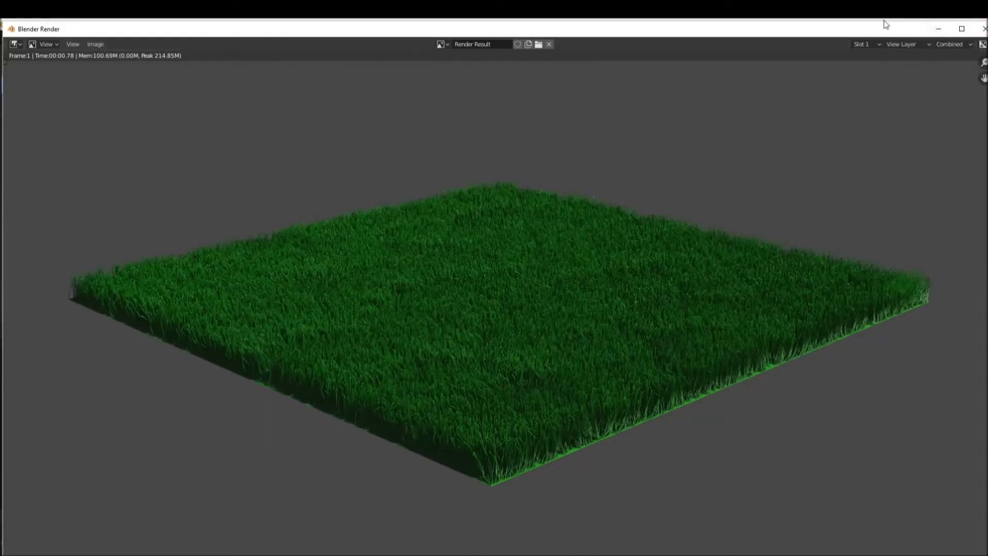
- Review the dark green grass render and close the render window
{"action": "key", "text": "Escape"}
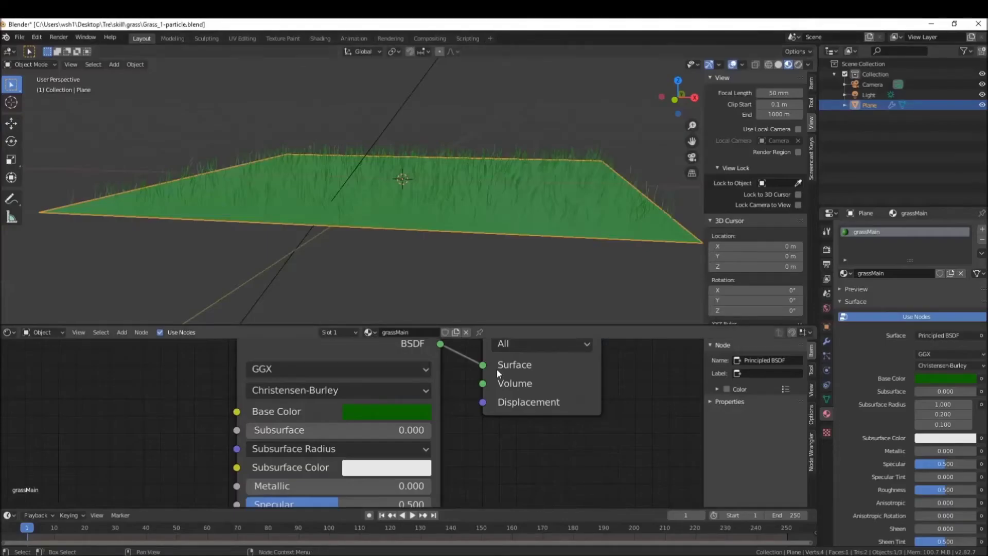
- Zoom out the Shader Editor and add a Noise Texture node from Add > Texture
{"action": "scroll", "coordinate": [496, 368], "scroll_direction": "down", "scroll_amount": 4}
{"action": "scroll", "coordinate": [470, 448], "scroll_direction": "down", "scroll_amount": 2}
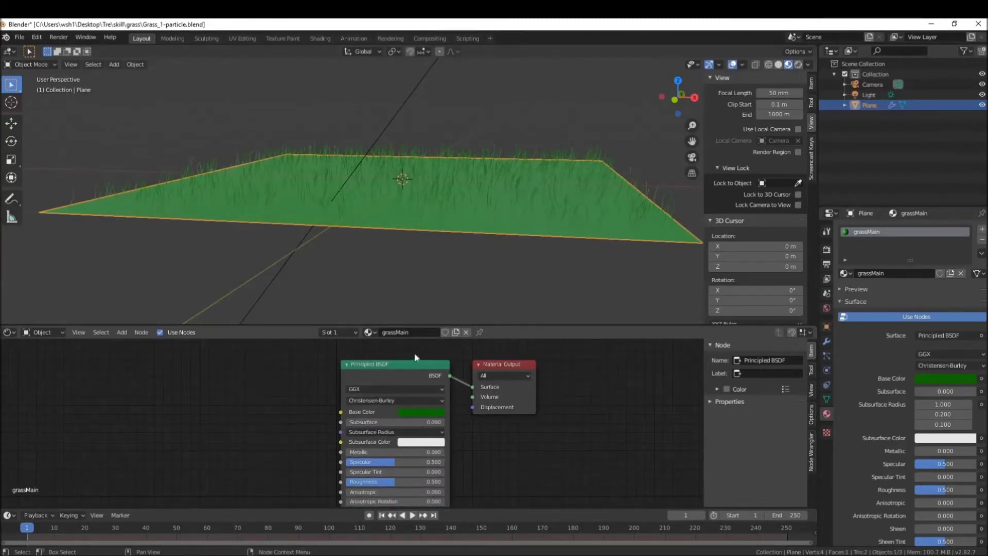
{"action": "scroll", "coordinate": [340, 368], "scroll_direction": "down", "scroll_amount": 1}
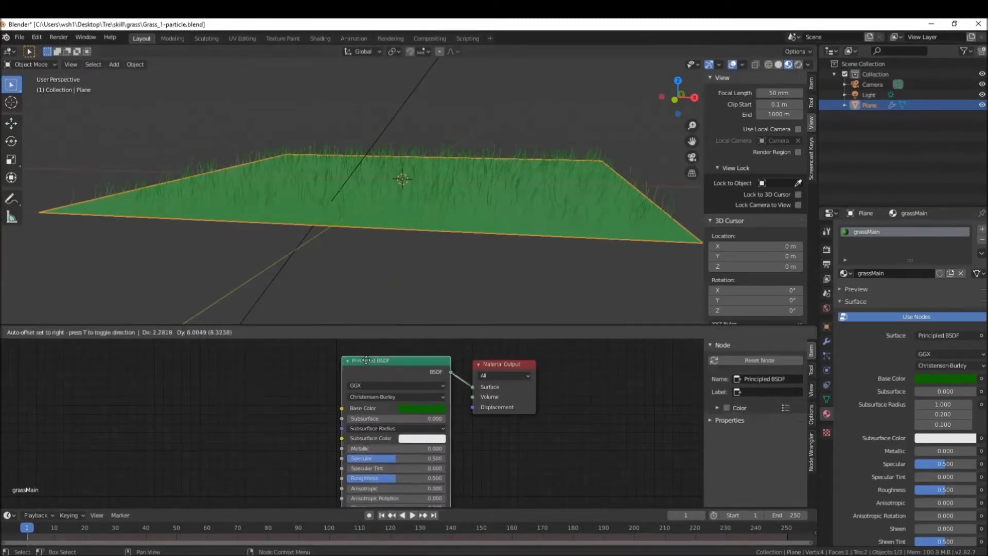
{"action": "scroll", "coordinate": [289, 381], "scroll_direction": "down", "scroll_amount": 1}
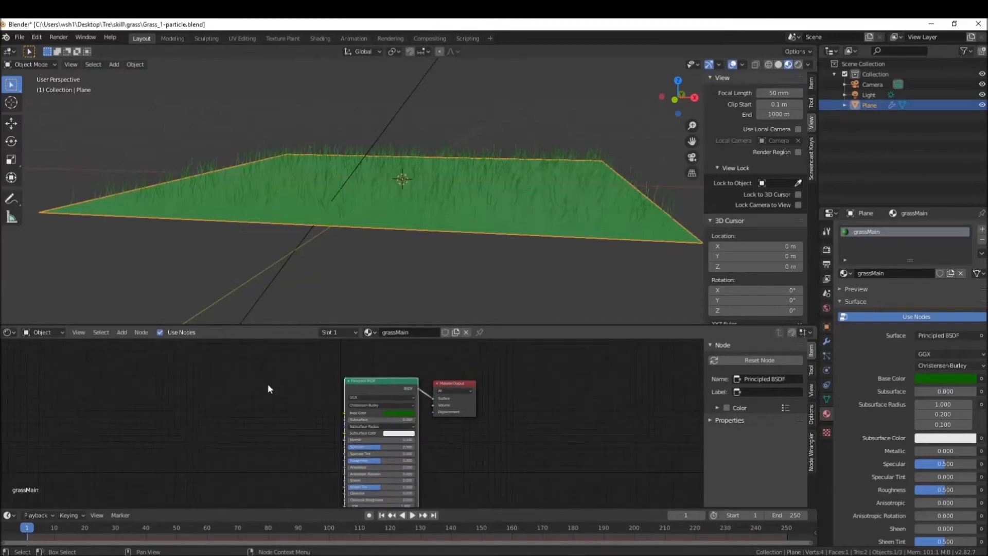
{"action": "left_click", "coordinate": [122, 333]}
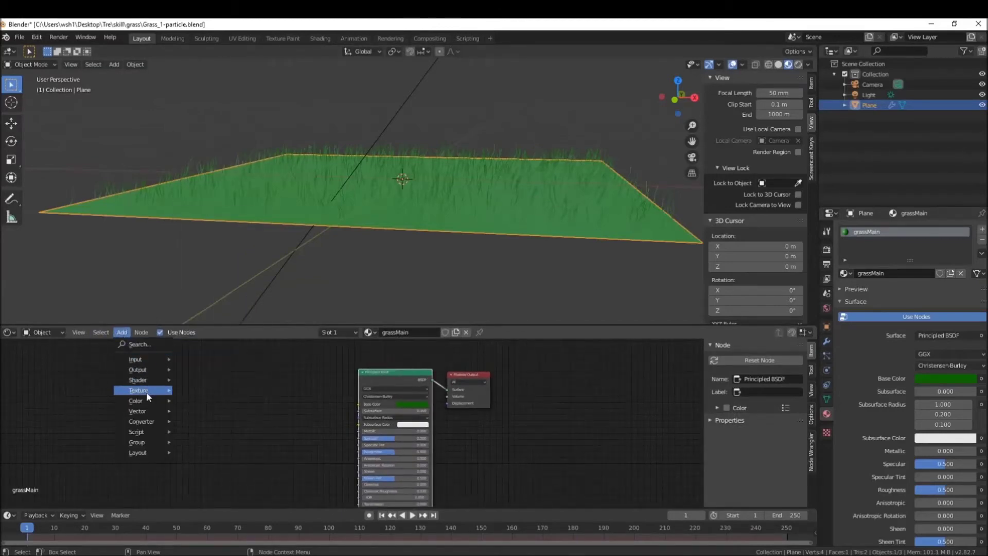
{"action": "mouse_move", "coordinate": [151, 394]}
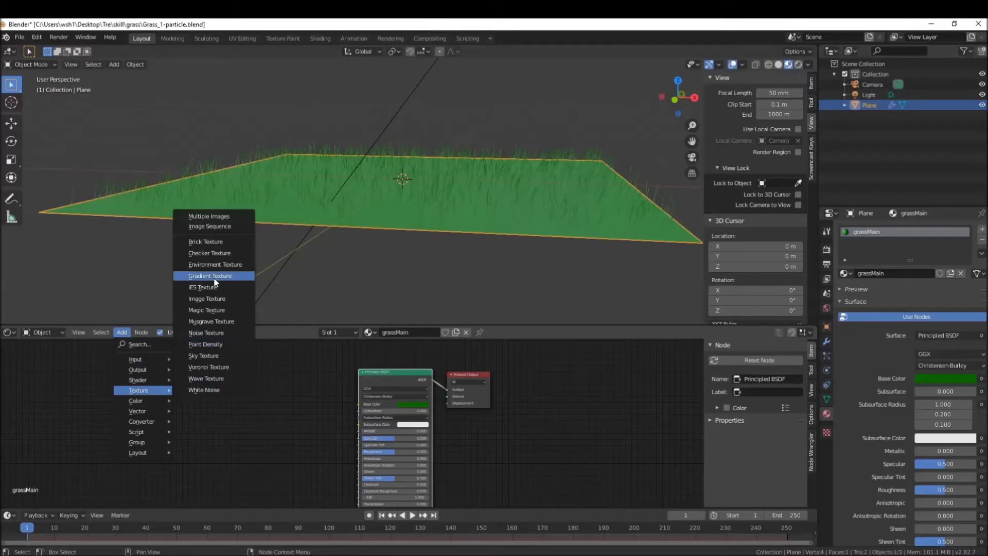
{"action": "left_click", "coordinate": [206, 333]}
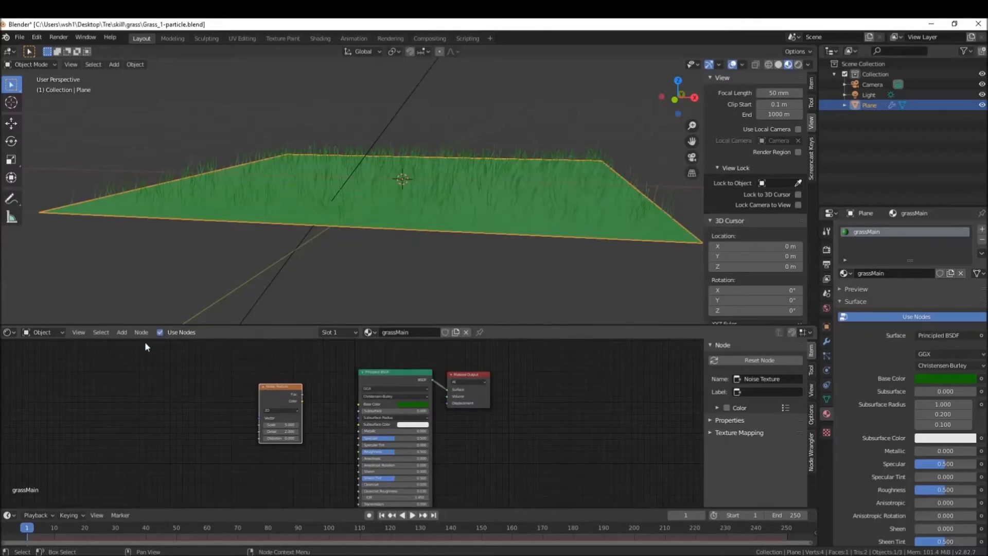
{"action": "left_click", "coordinate": [129, 333]}
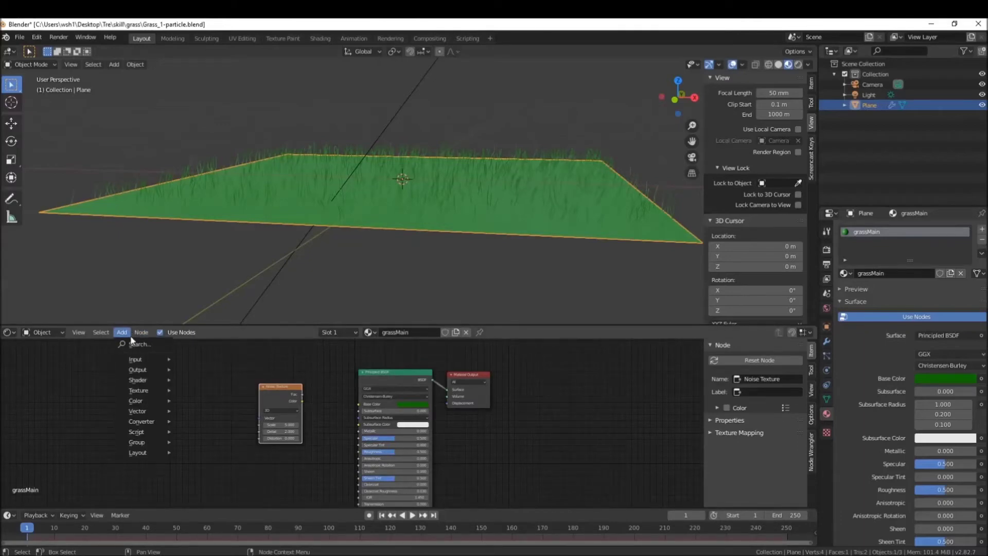
- Add Texture Coordinate and Mapping nodes, arranged to the left of the Noise Texture
{"action": "mouse_move", "coordinate": [136, 360]}
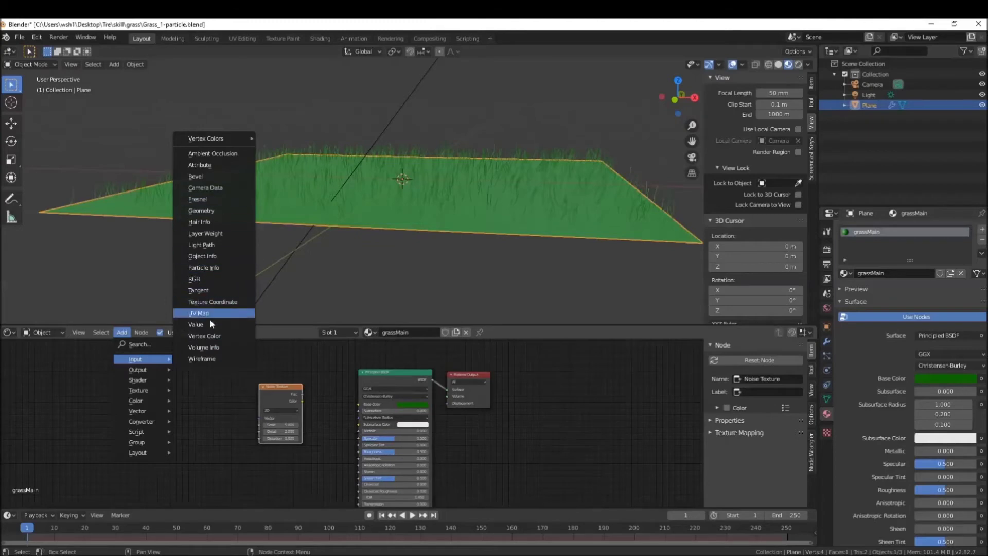
{"action": "left_click", "coordinate": [213, 302]}
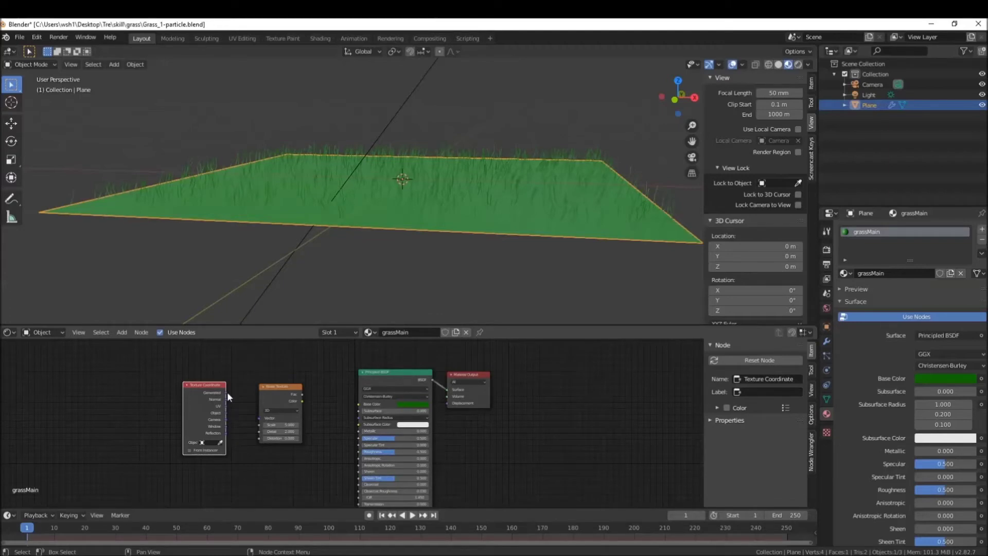
{"action": "left_click_drag", "start_coordinate": [210, 384], "coordinate": [197, 384]}
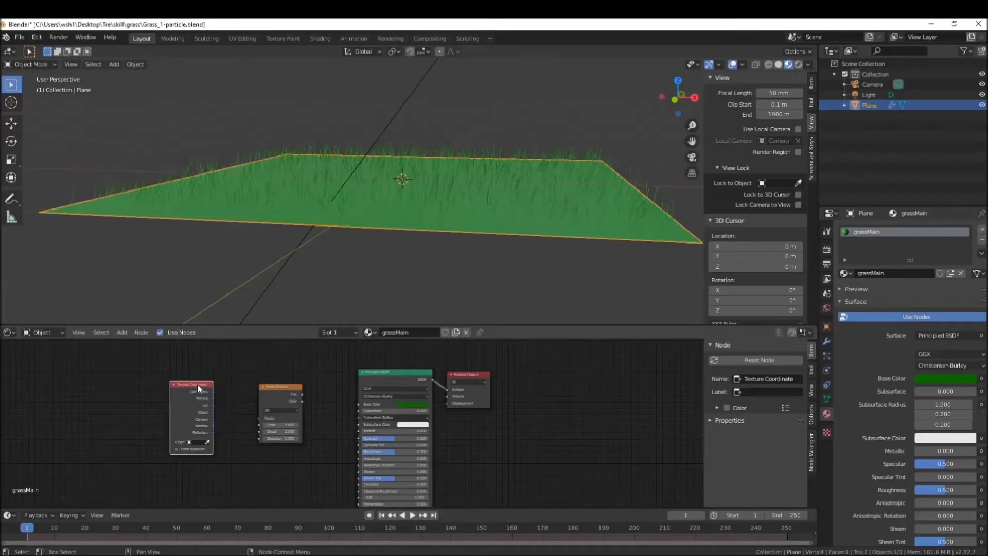
{"action": "left_click", "coordinate": [121, 333]}
{"action": "mouse_move", "coordinate": [148, 411]}
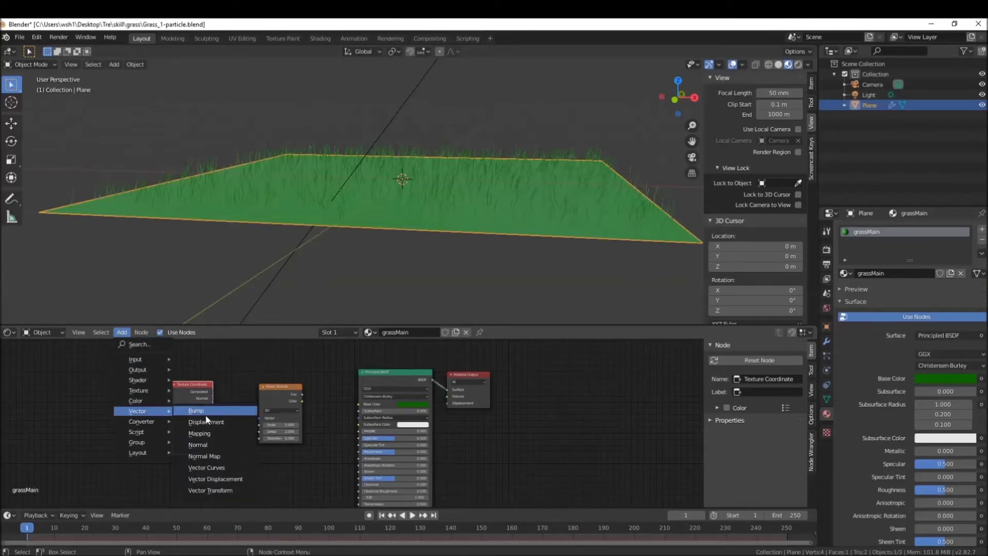
{"action": "left_click", "coordinate": [199, 434]}
{"action": "left_click", "coordinate": [237, 372]}
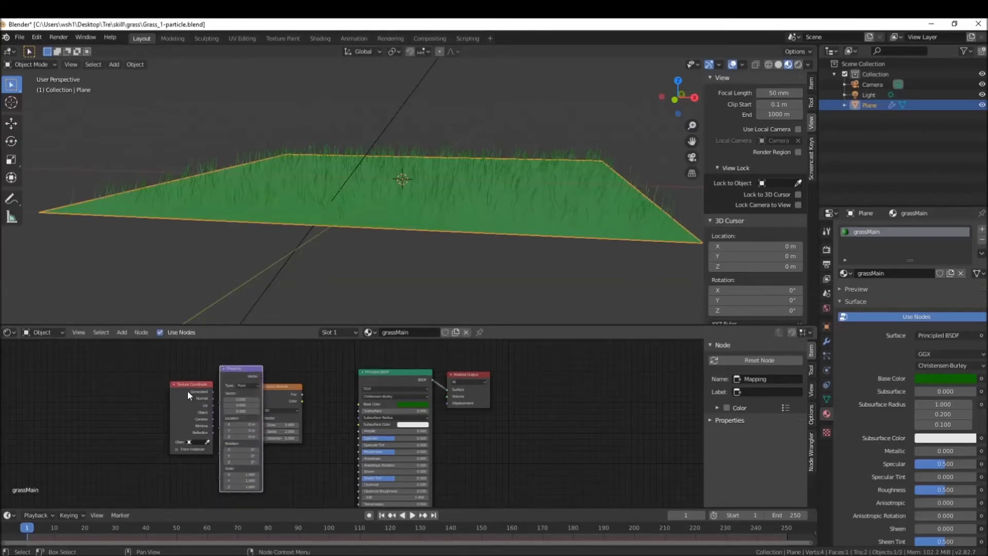
{"action": "left_click_drag", "start_coordinate": [187, 391], "coordinate": [178, 387]}
{"action": "left_click_drag", "start_coordinate": [242, 366], "coordinate": [288, 392]}
{"action": "left_click_drag", "start_coordinate": [213, 384], "coordinate": [216, 407]}
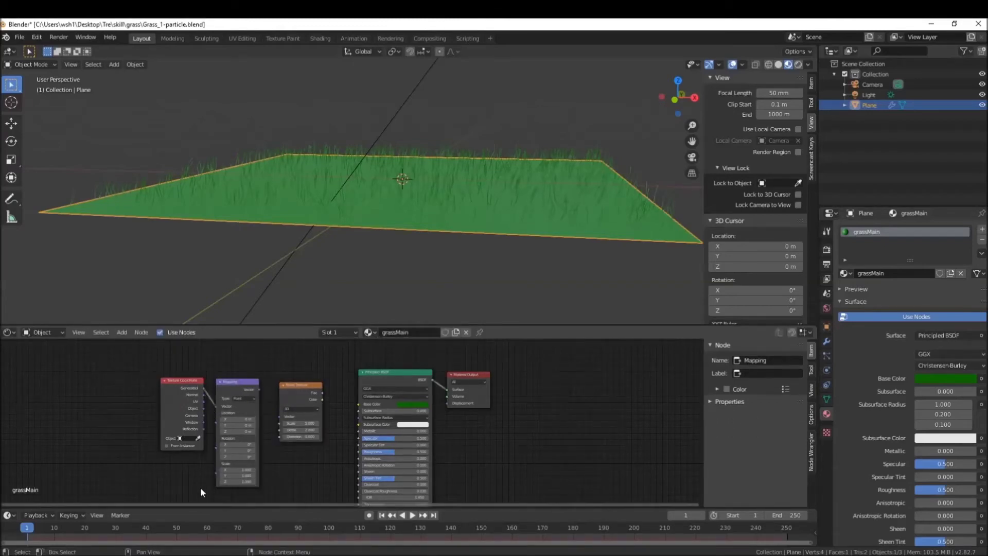
- Wire Mapping into the Noise Texture, set it to 2D, and link it to Surface
{"action": "left_click_drag", "start_coordinate": [259, 389], "coordinate": [280, 416]}
{"action": "left_click", "coordinate": [308, 409]}
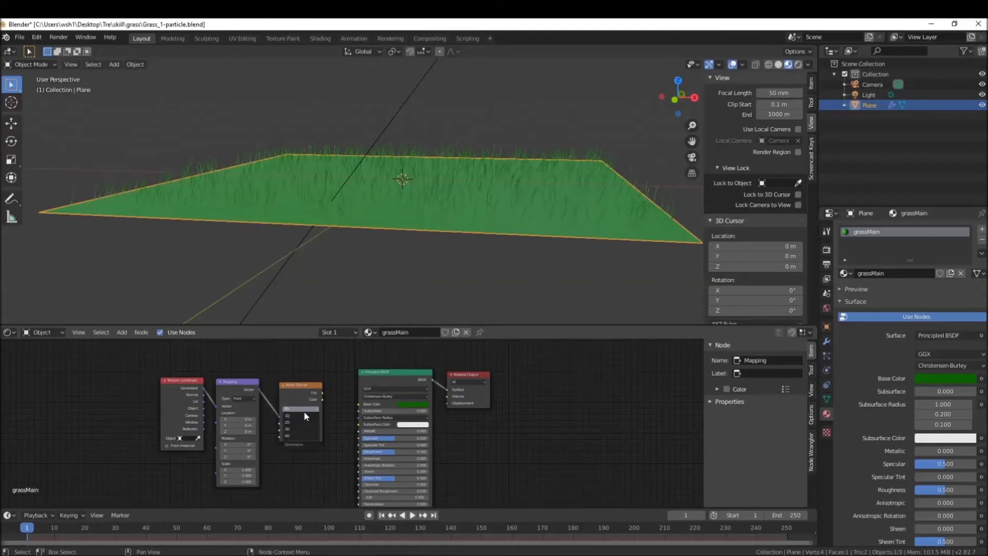
{"action": "left_click", "coordinate": [303, 423]}
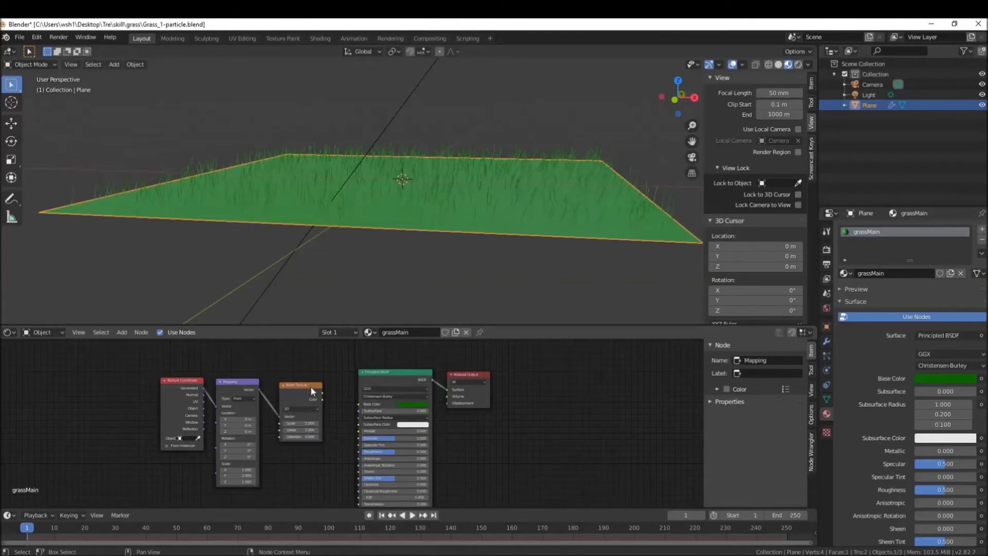
{"action": "left_click_drag", "start_coordinate": [311, 387], "coordinate": [446, 388]}
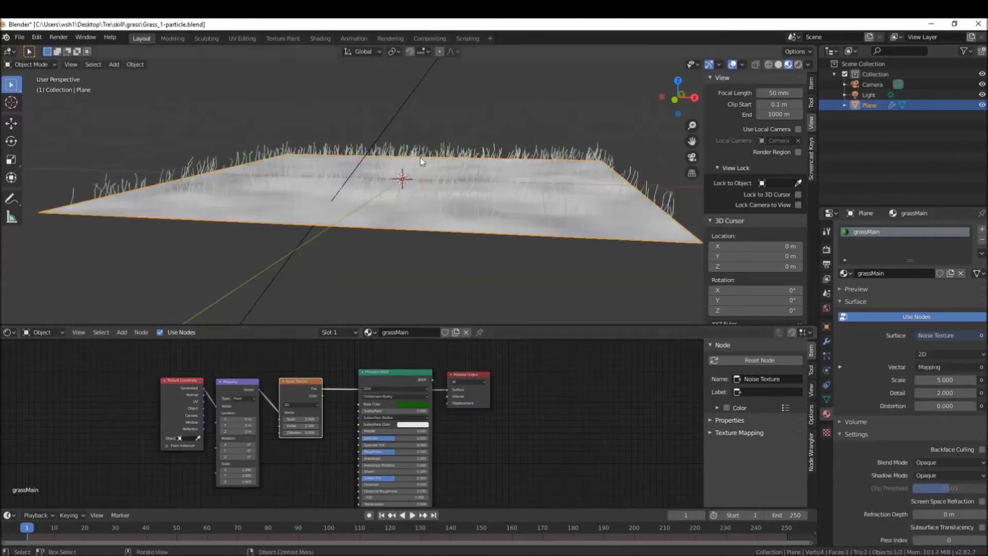
- Switch to top view and insert the Principled BSDF into the noise-to-output link
{"action": "key", "text": "KP_7"}
{"action": "scroll", "coordinate": [440, 169], "scroll_direction": "down", "scroll_amount": 1}
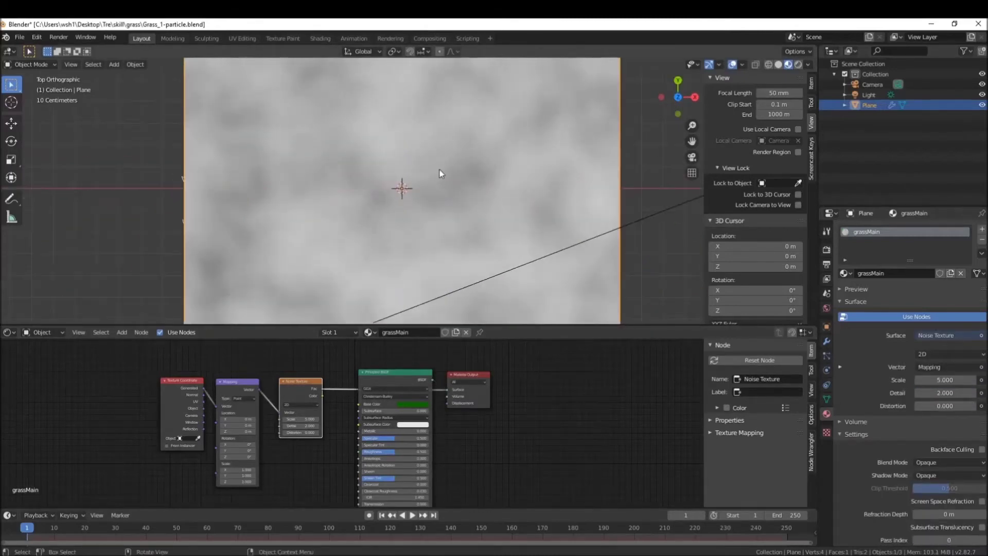
{"action": "scroll", "coordinate": [442, 171], "scroll_direction": "down", "scroll_amount": 3}
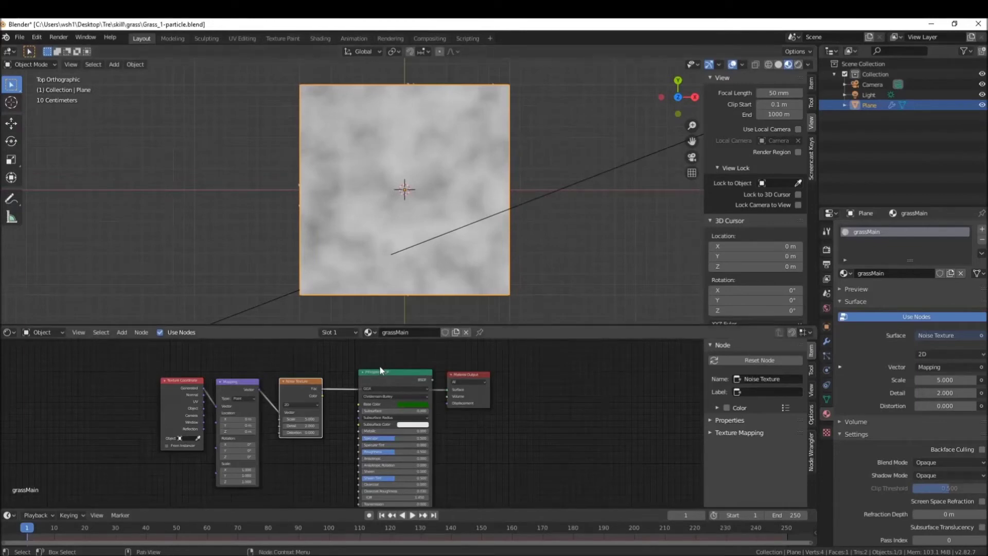
{"action": "mouse_move", "coordinate": [384, 372]}
{"action": "left_mouse_down"}
{"action": "mouse_move", "coordinate": [363, 422]}
{"action": "mouse_move", "coordinate": [375, 409]}
{"action": "mouse_move", "coordinate": [379, 362]}
{"action": "mouse_move", "coordinate": [369, 363]}
{"action": "left_mouse_up"}
- Spread out the Material Output, Principled BSDF, Mapping and Noise Texture nodes
{"action": "scroll", "coordinate": [427, 178], "scroll_direction": "up", "scroll_amount": 2}
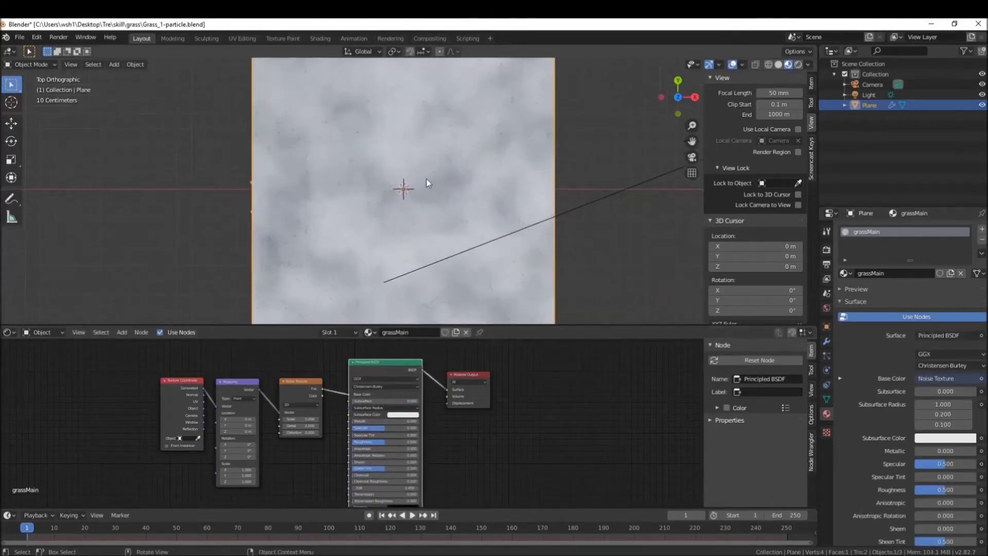
{"action": "scroll", "coordinate": [426, 178], "scroll_direction": "down", "scroll_amount": 2}
{"action": "left_click_drag", "start_coordinate": [465, 377], "coordinate": [510, 374]}
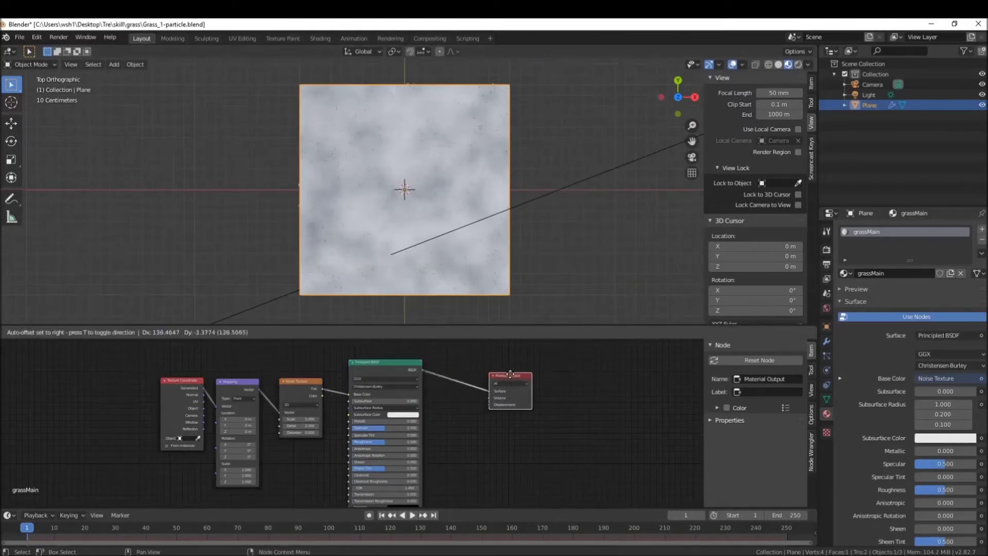
{"action": "left_click_drag", "start_coordinate": [405, 366], "coordinate": [429, 365]}
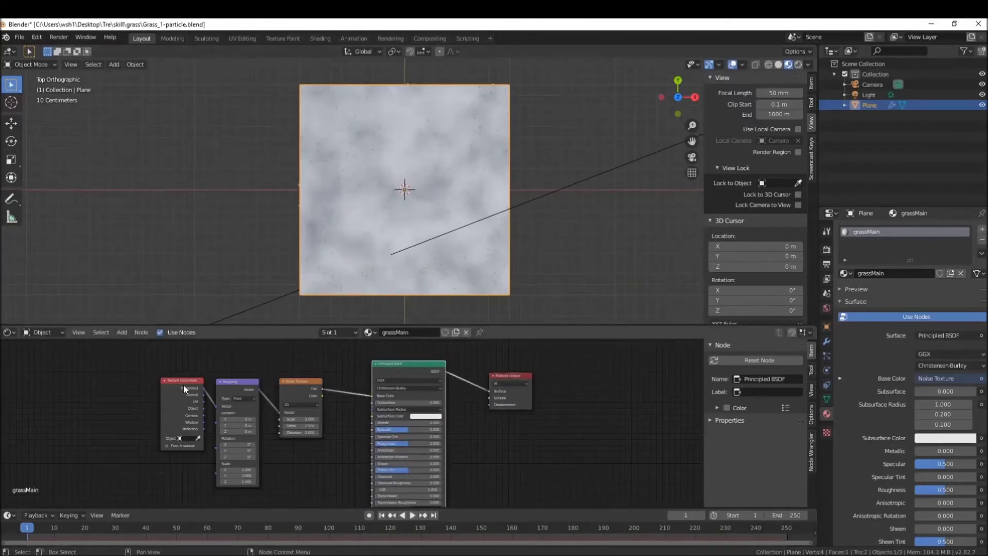
{"action": "mouse_move", "coordinate": [183, 384]}
{"action": "left_mouse_down"}
{"action": "mouse_move", "coordinate": [166, 381]}
{"action": "mouse_move", "coordinate": [211, 382]}
{"action": "mouse_move", "coordinate": [199, 382]}
{"action": "left_mouse_up"}
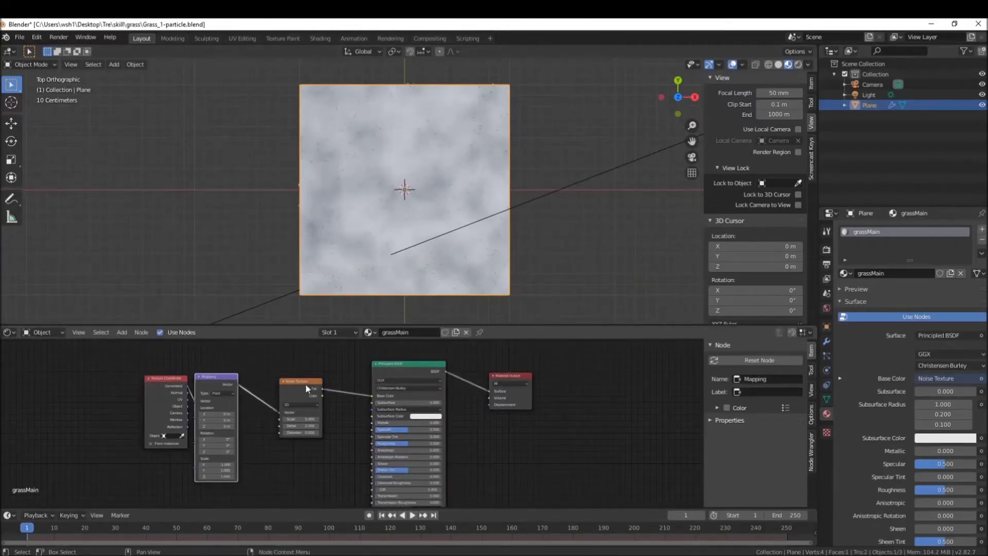
{"action": "left_click_drag", "start_coordinate": [305, 387], "coordinate": [284, 389]}
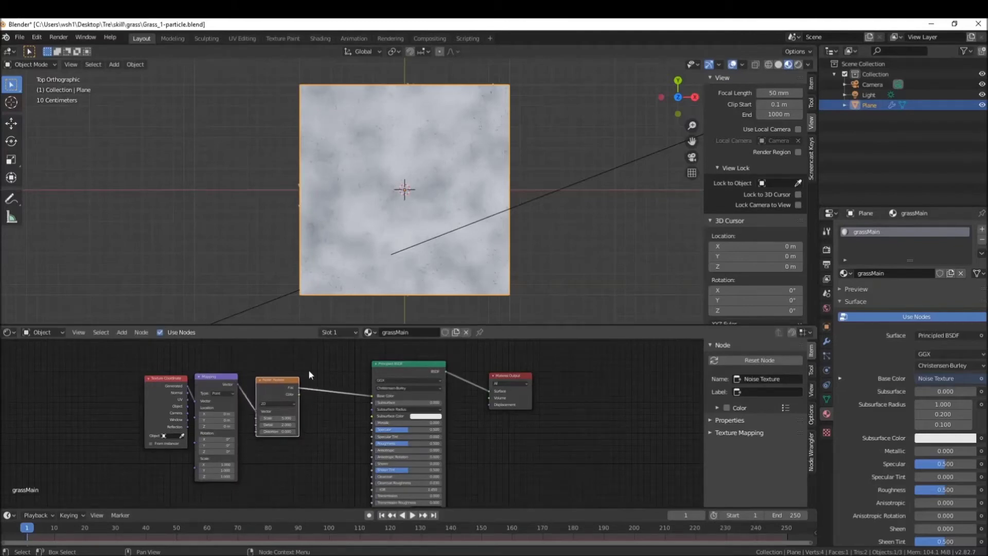
- Search the node list for 'mix' and place a Mix colour node beside the shader
{"action": "key", "text": "ctrl+h"}
{"action": "key", "text": "shift+a"}
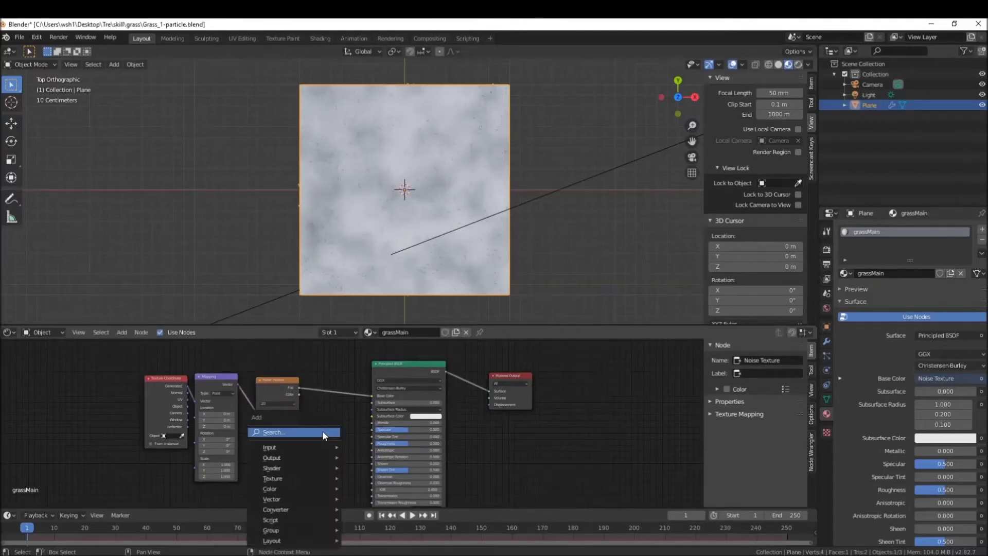
{"action": "key", "text": "Escape"}
{"action": "key", "text": "ctrl+h"}
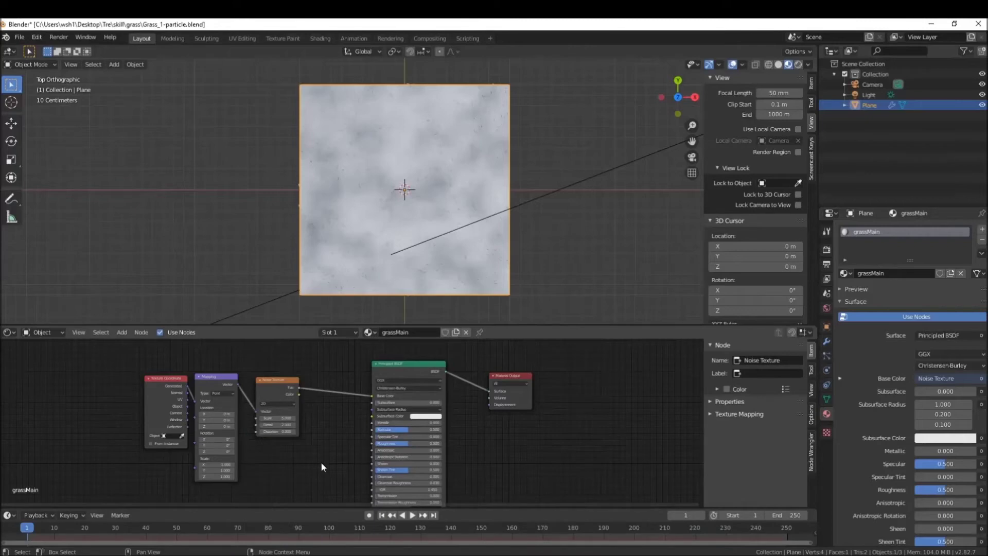
{"action": "key", "text": "shift+a"}
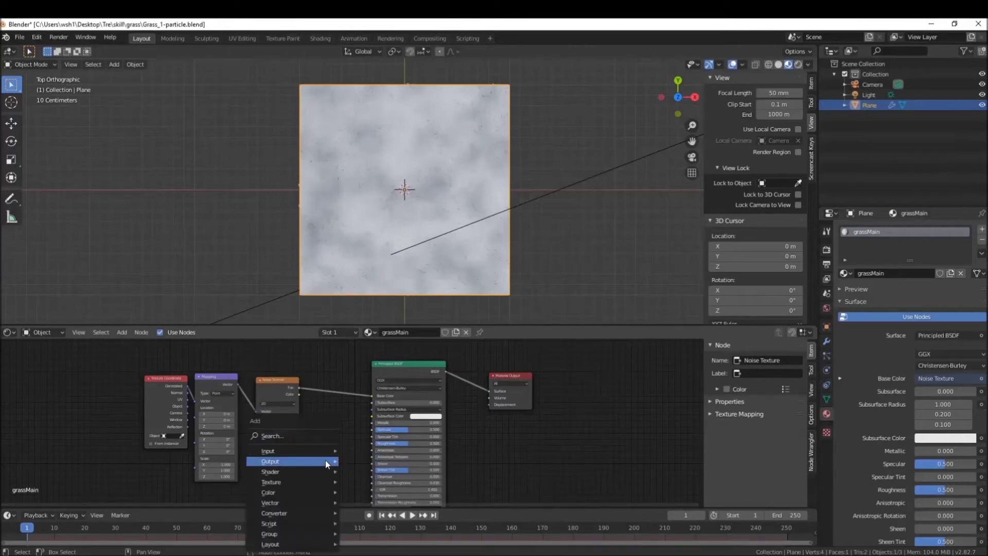
{"action": "mouse_move", "coordinate": [325, 460]}
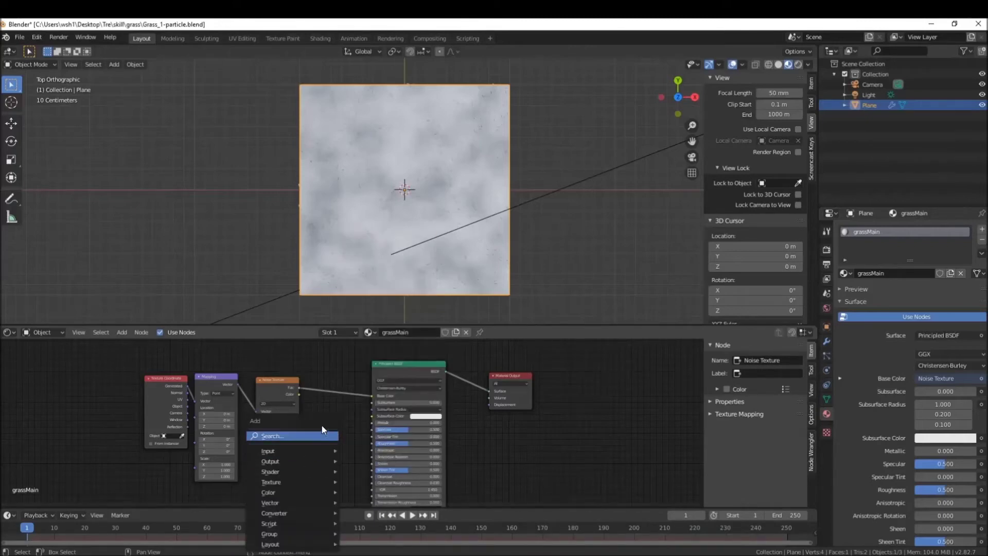
{"action": "left_click", "coordinate": [322, 435]}
{"action": "type", "text": "mi"}
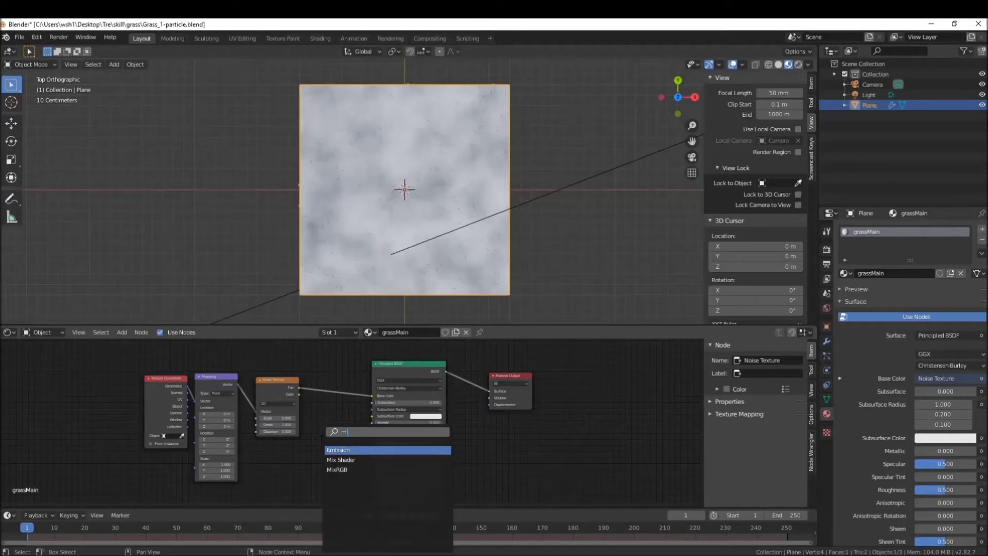
{"action": "type", "text": "x"}
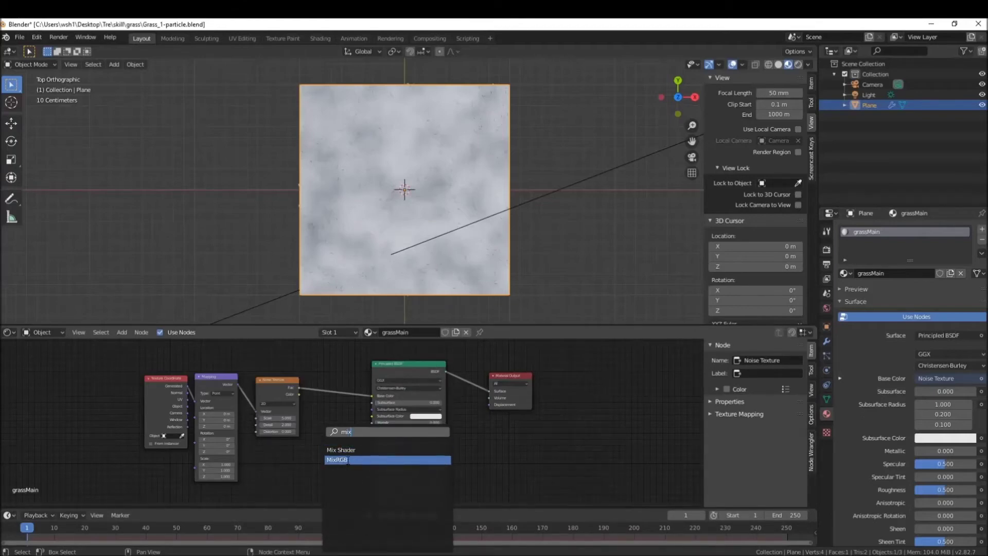
{"action": "left_click", "coordinate": [349, 460]}
{"action": "left_click", "coordinate": [330, 435]}
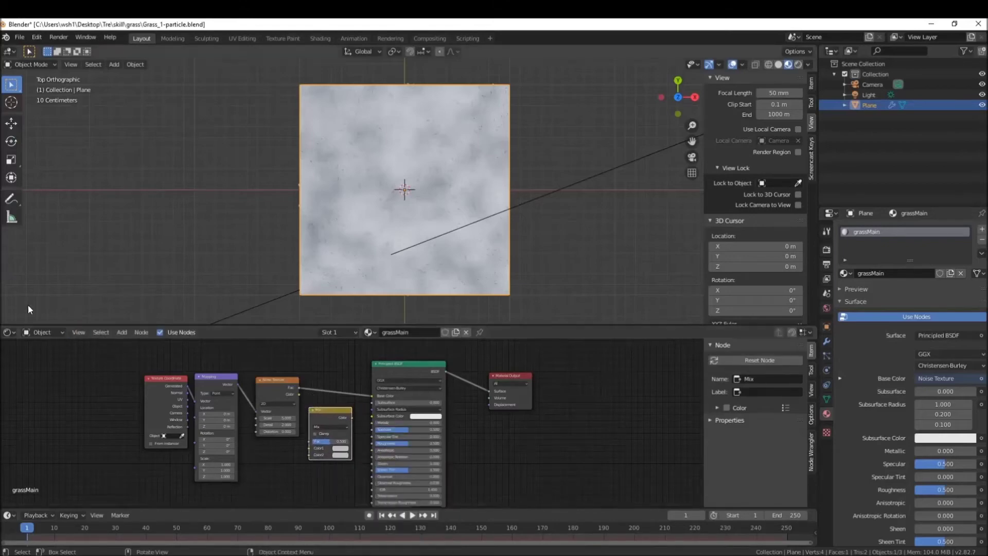
- Drop the Mix node onto the Noise Texture to Principled BSDF link
{"action": "left_click", "coordinate": [121, 332]}
{"action": "mouse_move", "coordinate": [117, 391]}
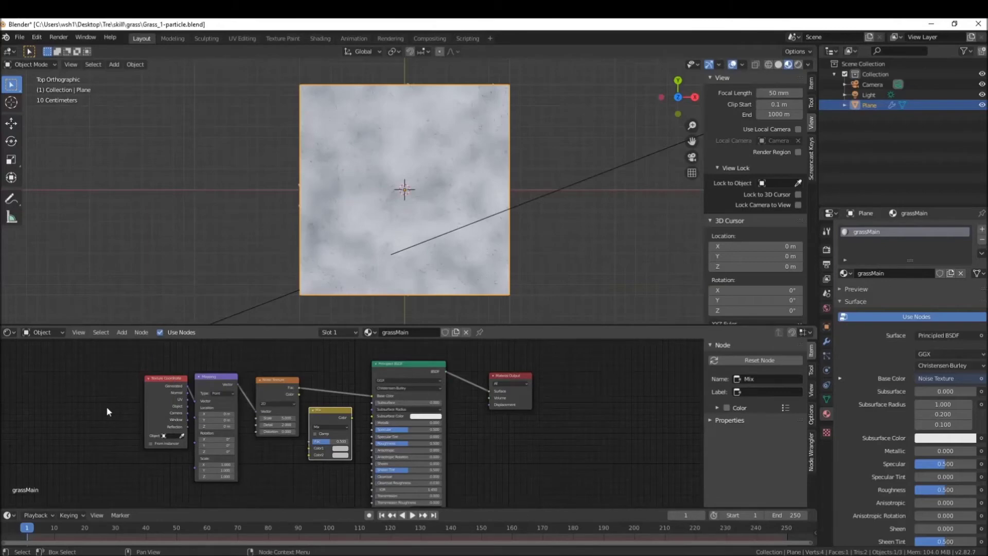
{"action": "key", "text": "shift+a"}
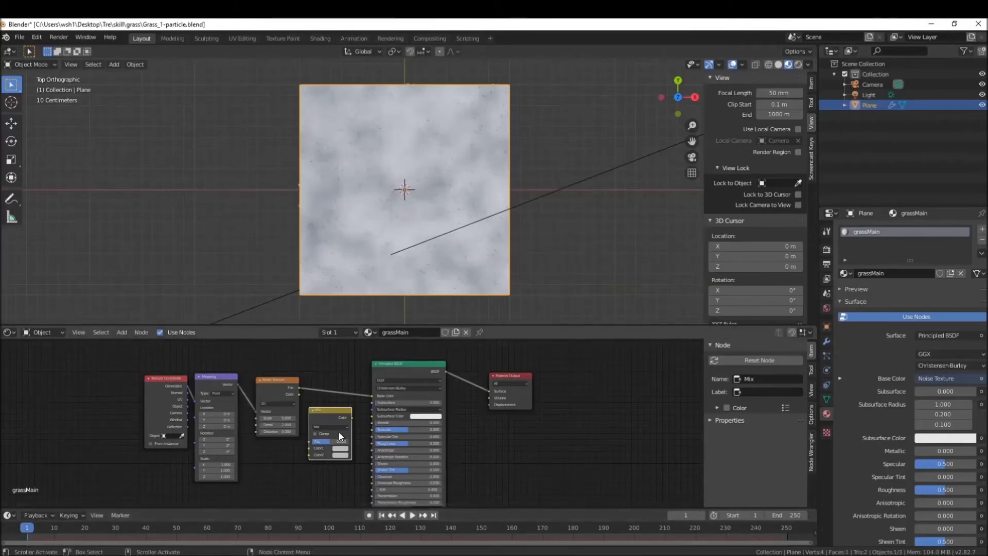
{"action": "left_click_drag", "start_coordinate": [336, 410], "coordinate": [337, 376]}
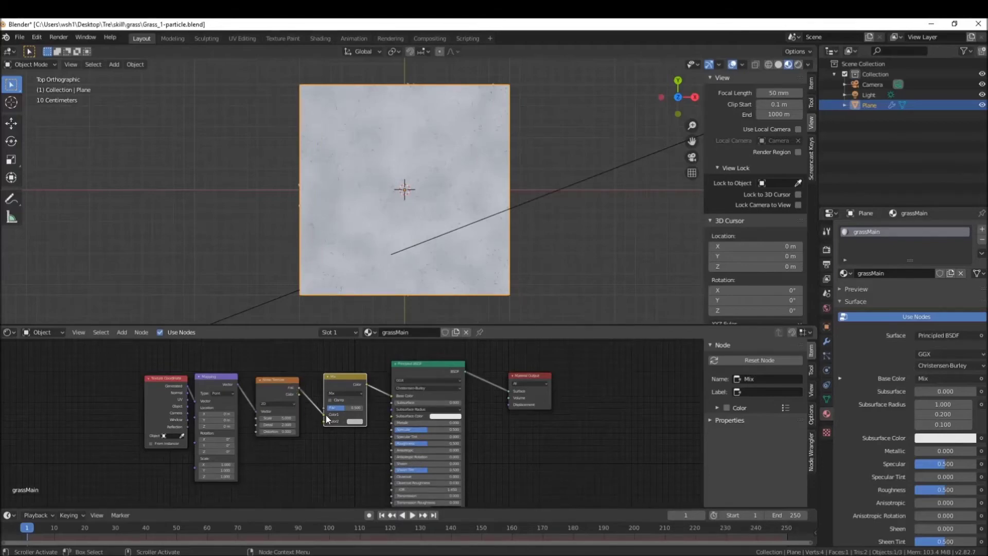
- Route the noise into Mix Fac, set Color2 to black and Color1 to white
{"action": "left_click_drag", "start_coordinate": [323, 415], "coordinate": [324, 409]}
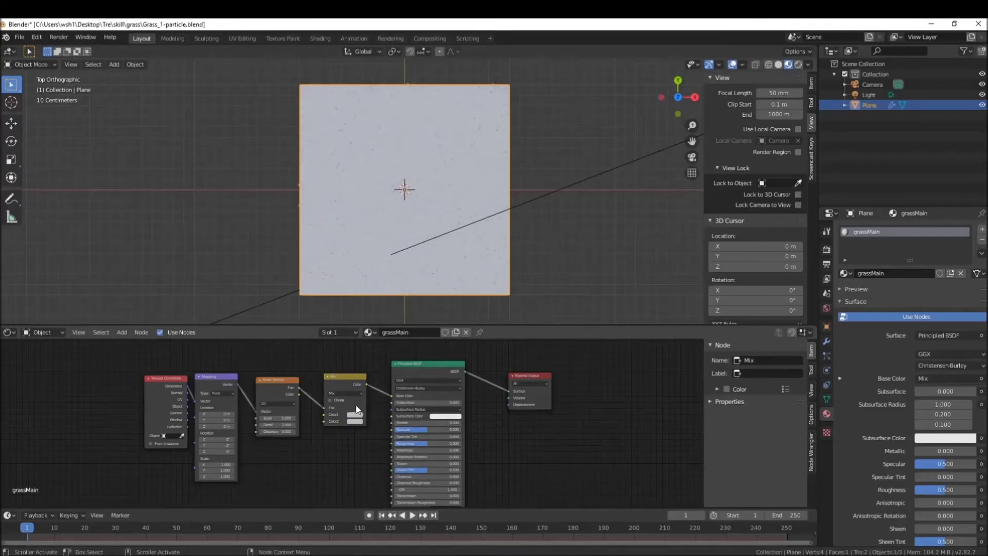
{"action": "scroll", "coordinate": [357, 413], "scroll_direction": "up", "scroll_amount": 1}
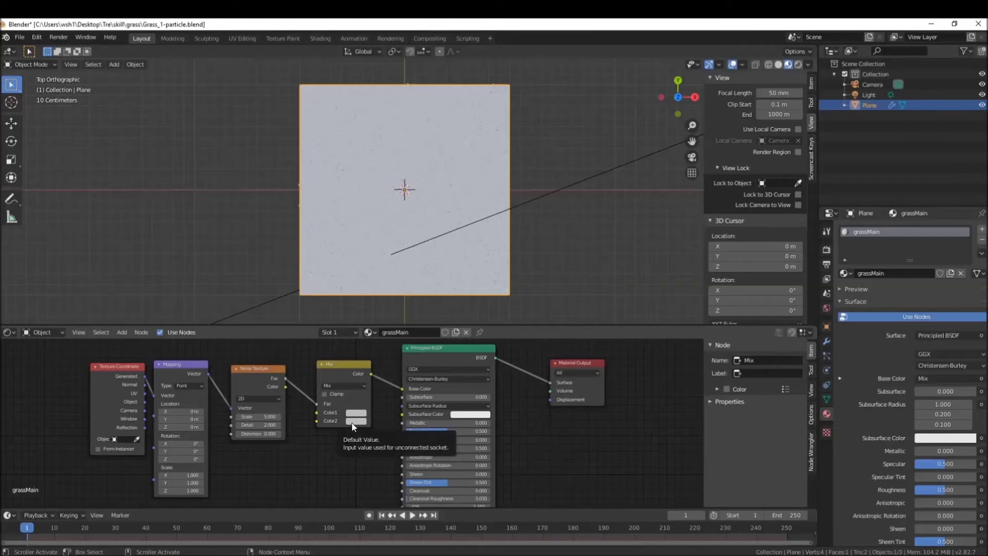
{"action": "left_click", "coordinate": [356, 421]}
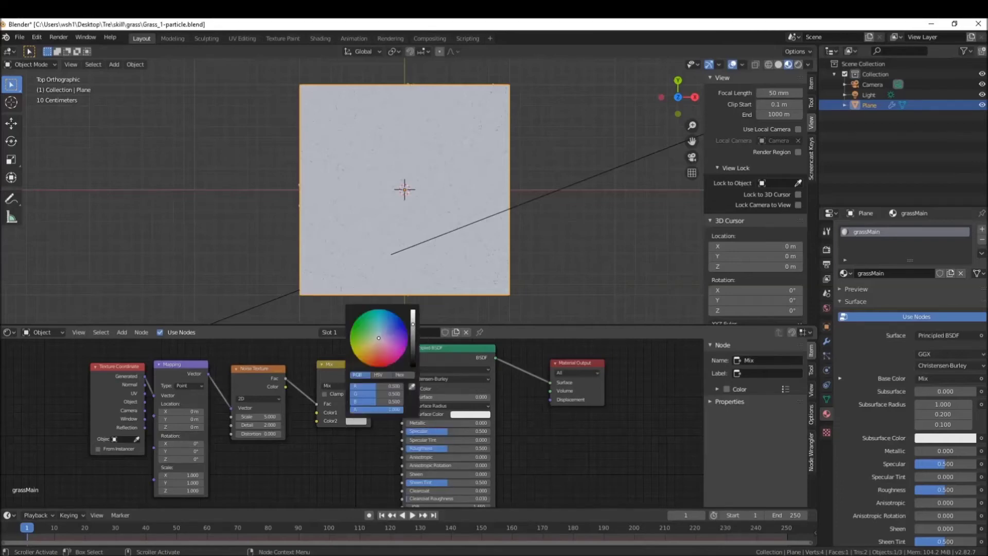
{"action": "left_click_drag", "start_coordinate": [412, 323], "coordinate": [413, 366]}
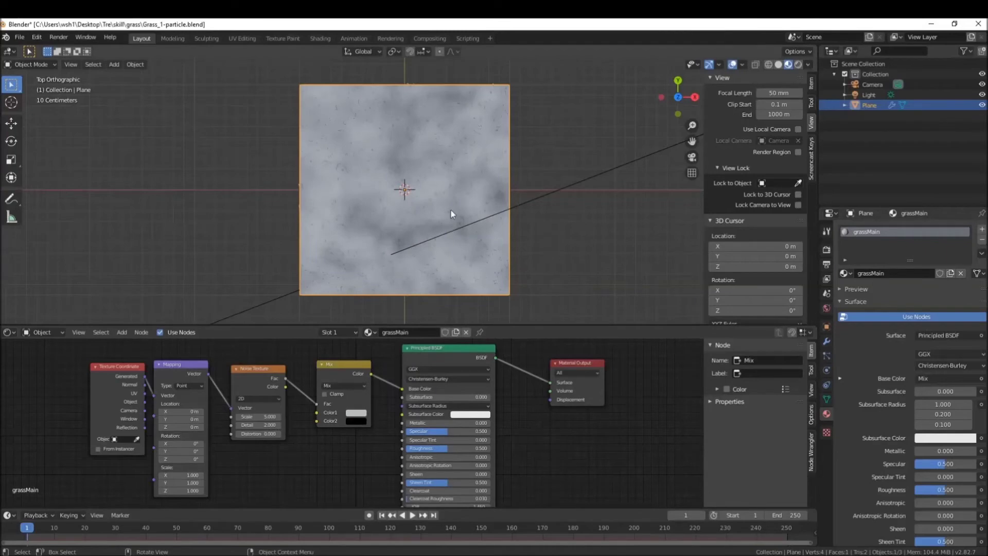
{"action": "left_click", "coordinate": [353, 413]}
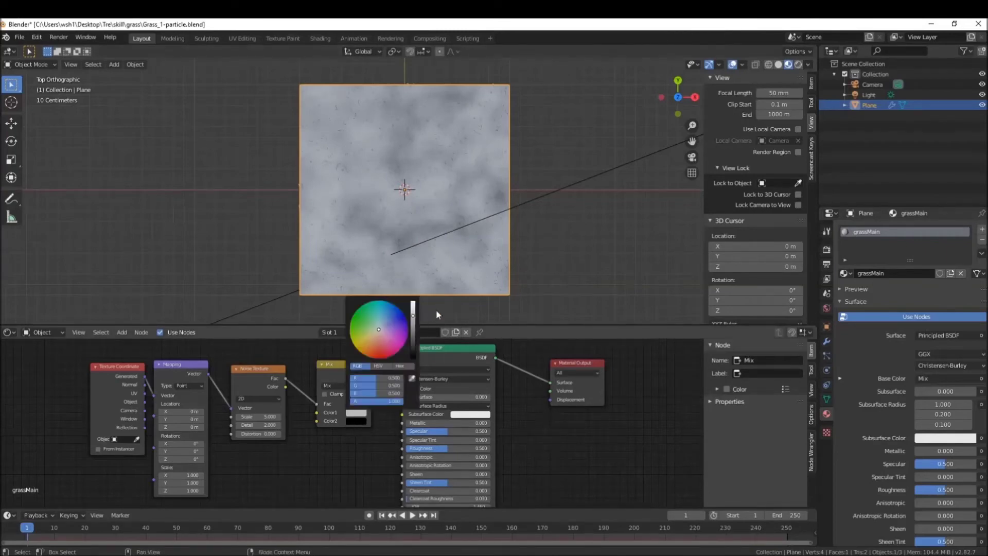
{"action": "left_click_drag", "start_coordinate": [415, 318], "coordinate": [416, 304]}
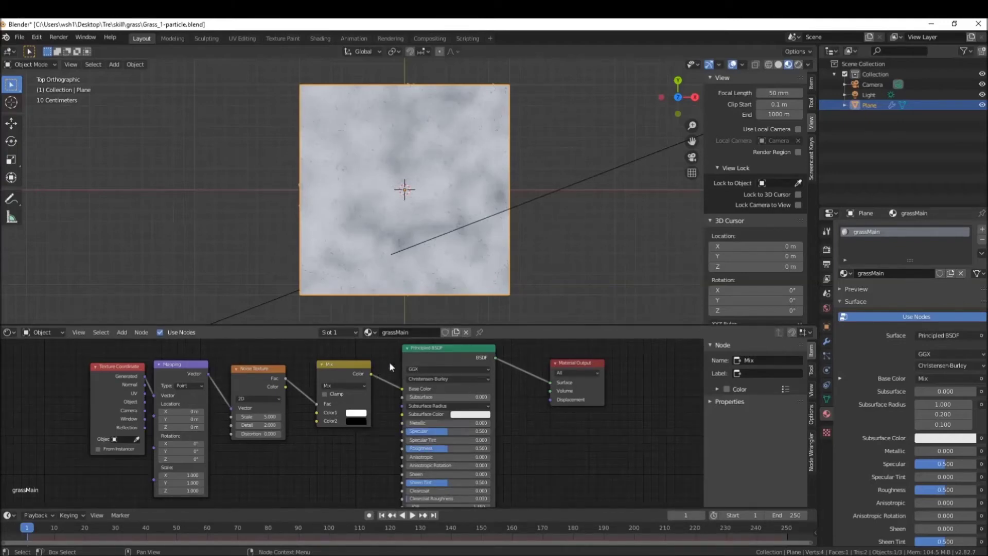
- Cut the Mix to Base Color link and eyedrop the green Base Color into Color1
{"action": "right_click_drag", "start_coordinate": [382, 374], "coordinate": [385, 386], "text": "ctrl"}
{"action": "right_click_drag", "start_coordinate": [385, 386], "coordinate": [384, 387], "text": "ctrl"}
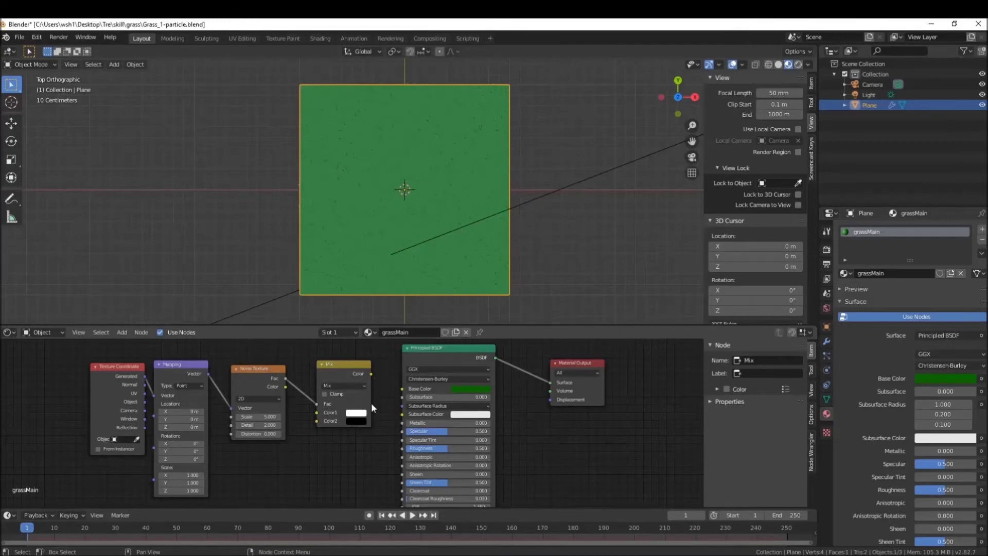
{"action": "left_click", "coordinate": [362, 415]}
{"action": "left_click", "coordinate": [360, 412]}
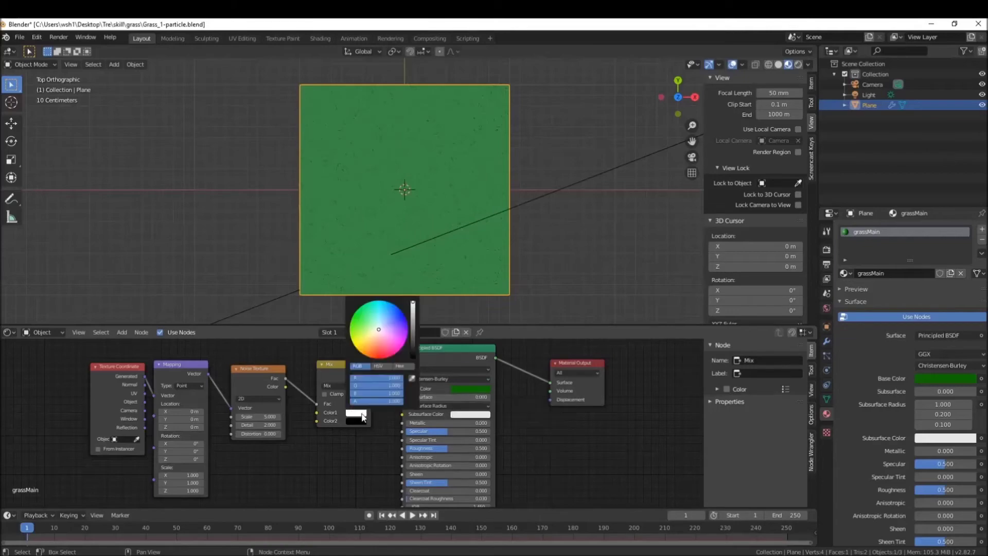
{"action": "left_click", "coordinate": [412, 381]}
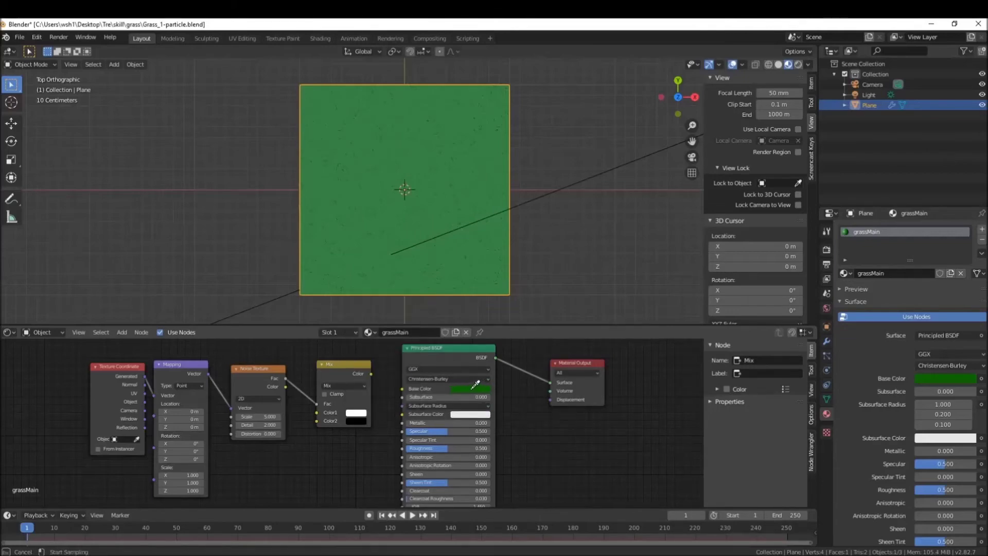
{"action": "left_click", "coordinate": [474, 387]}
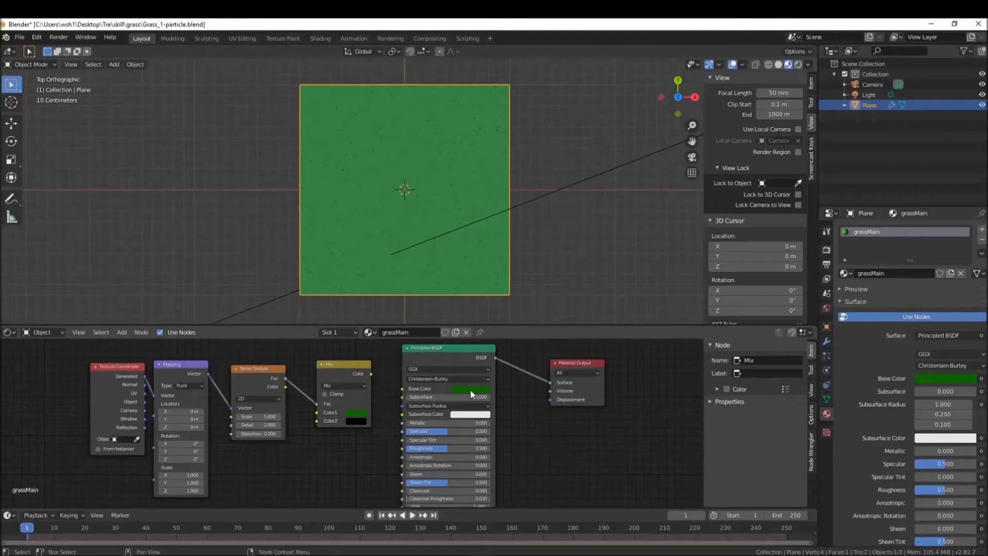
- Set the Mix node's Color2 to the yellow hex B8BC00
{"action": "left_click", "coordinate": [358, 421]}
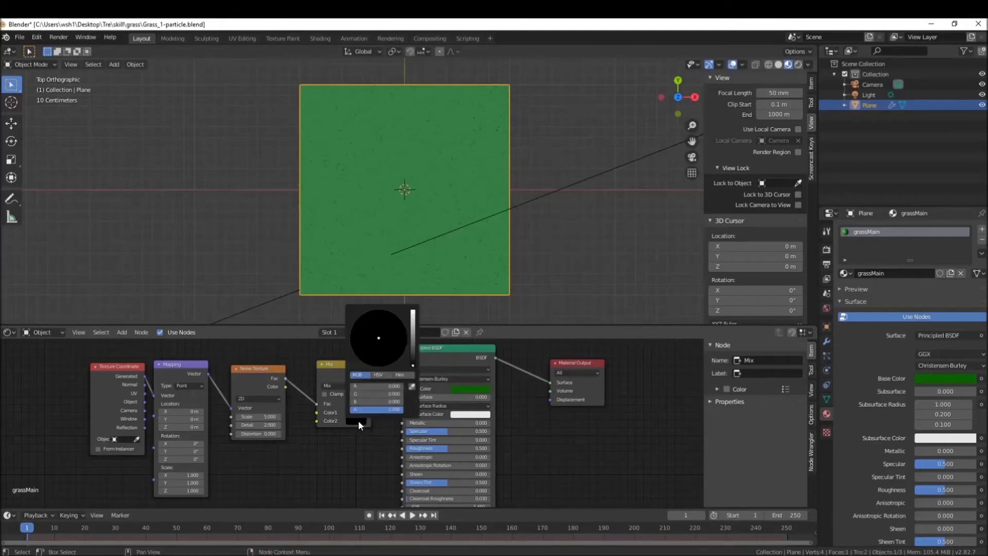
{"action": "scroll", "coordinate": [387, 421], "scroll_direction": "up", "scroll_amount": 2}
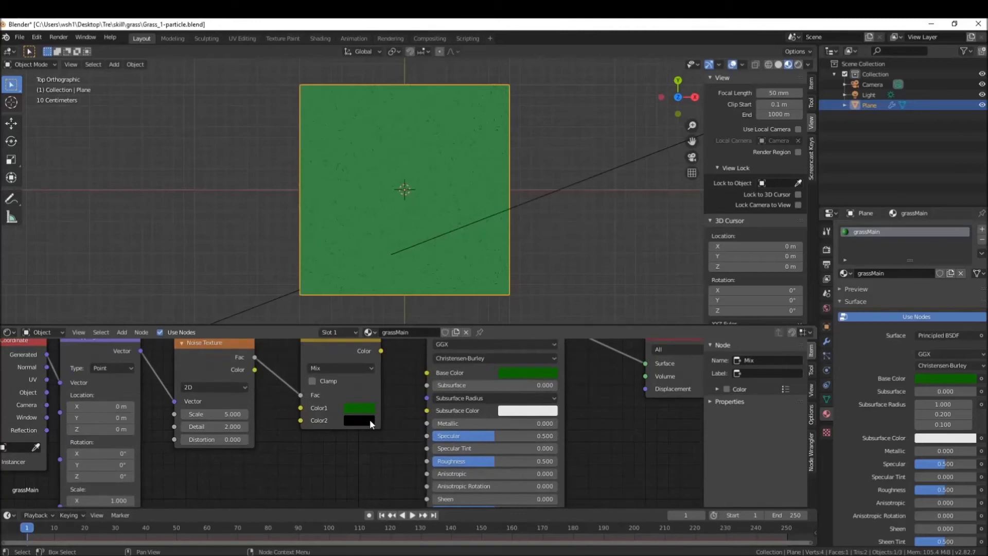
{"action": "left_click", "coordinate": [366, 421]}
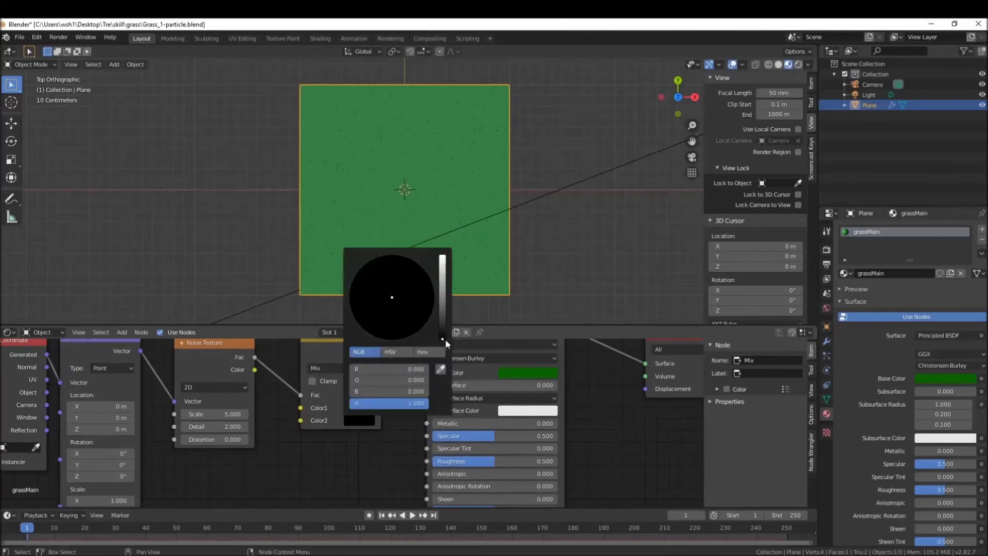
{"action": "left_click_drag", "start_coordinate": [446, 339], "coordinate": [443, 276]}
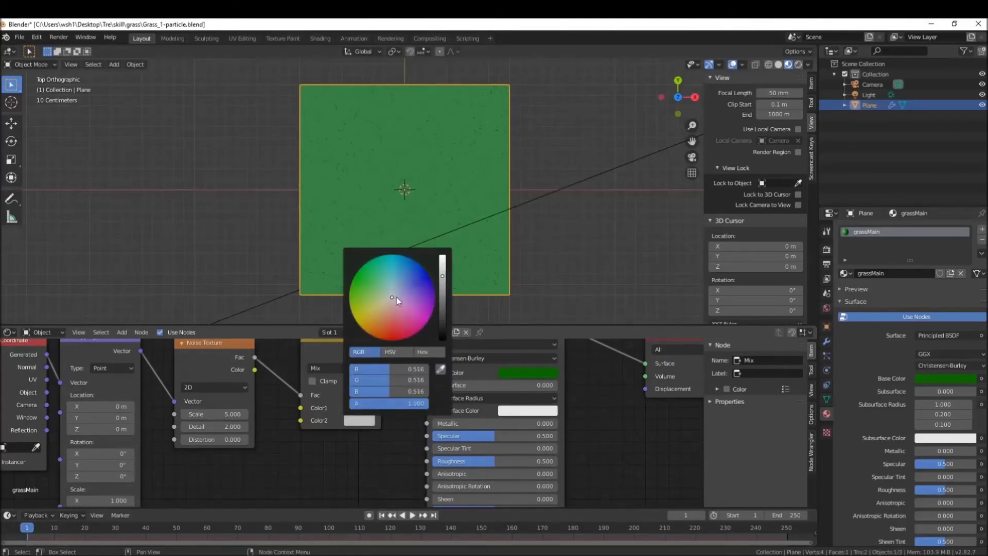
{"action": "left_click_drag", "start_coordinate": [397, 298], "coordinate": [387, 301]}
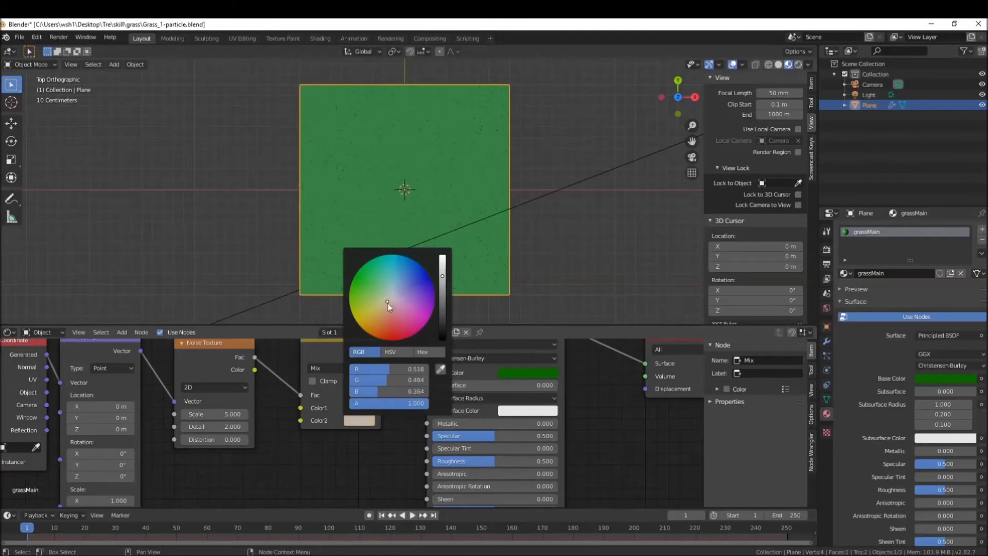
{"action": "left_click", "coordinate": [437, 352]}
{"action": "left_click", "coordinate": [369, 368]}
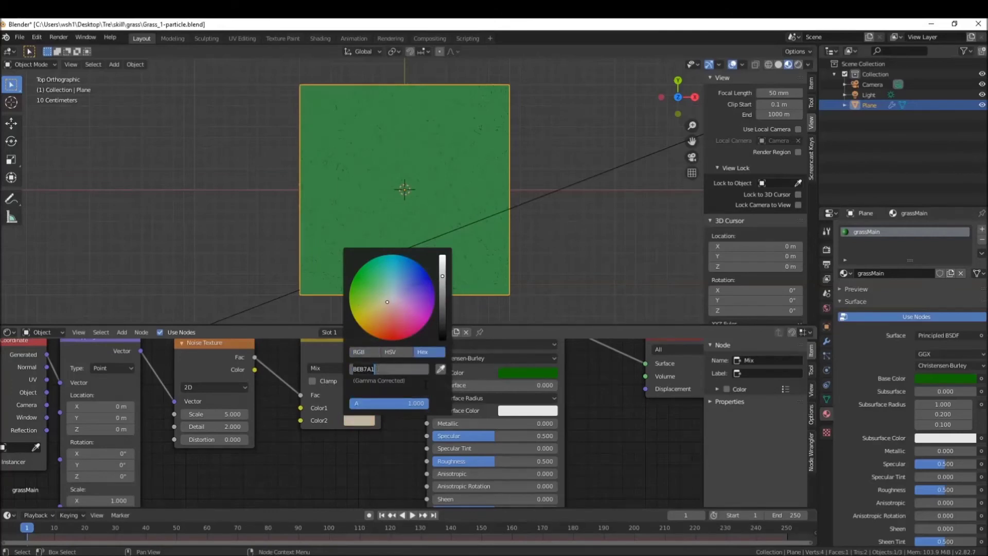
{"action": "type", "text": "BBBc00"}
{"action": "key", "text": "Return"}
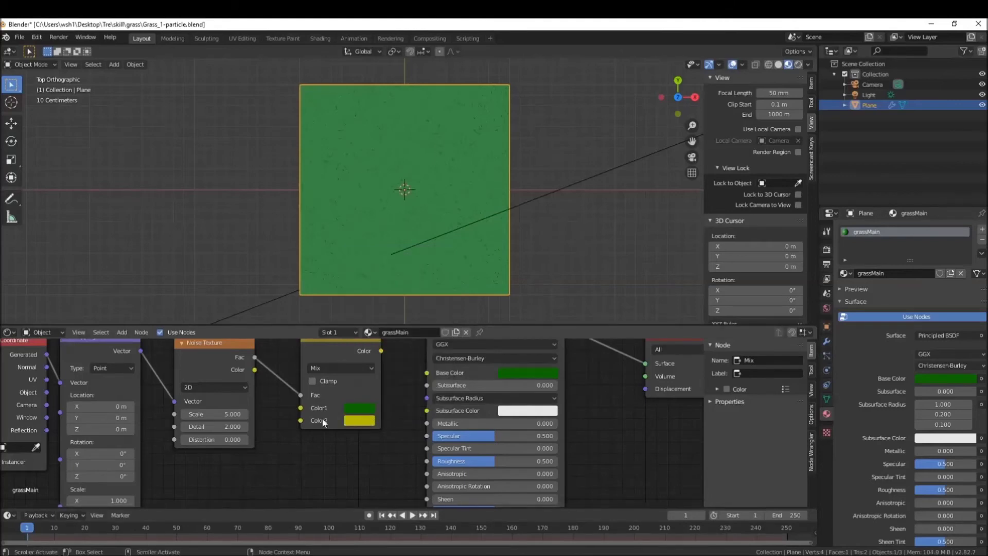
- Inspect the yellow Color2's RGB and hex values
{"action": "left_click", "coordinate": [354, 426]}
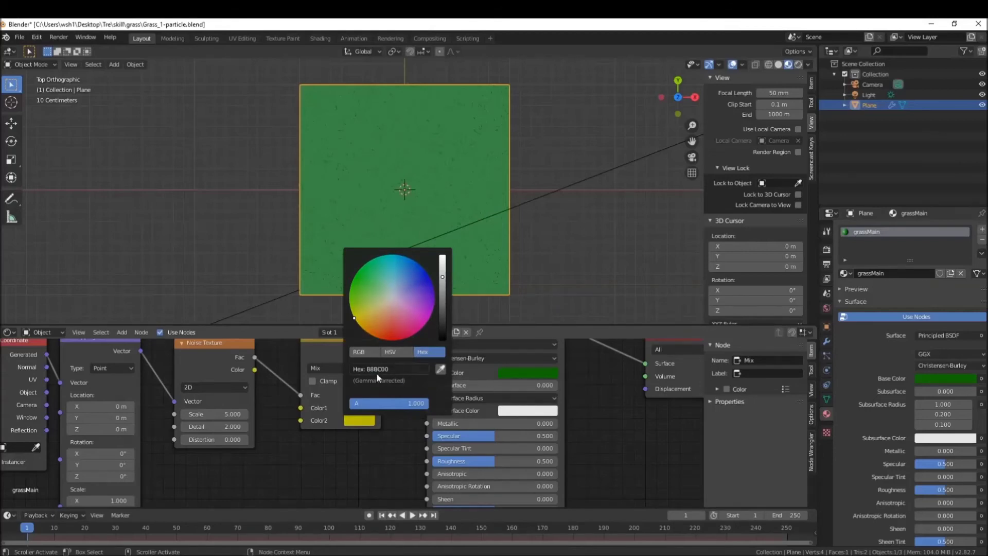
{"action": "left_click", "coordinate": [367, 356]}
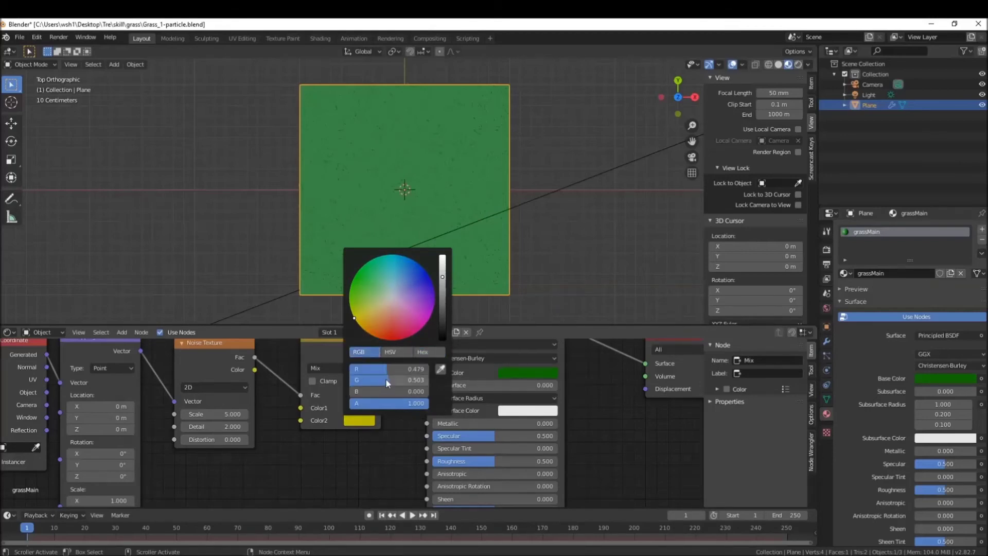
{"action": "scroll", "coordinate": [570, 407], "scroll_direction": "up", "scroll_amount": 2}
{"action": "scroll", "coordinate": [338, 412], "scroll_direction": "up", "scroll_amount": 1}
{"action": "left_click", "coordinate": [340, 415]}
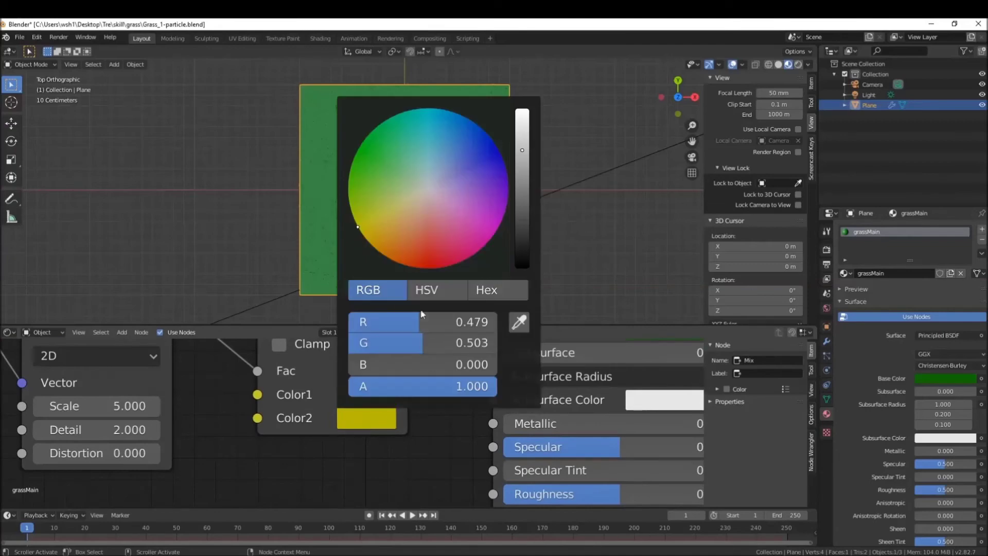
{"action": "left_click", "coordinate": [493, 289]}
{"action": "left_click", "coordinate": [355, 426]}
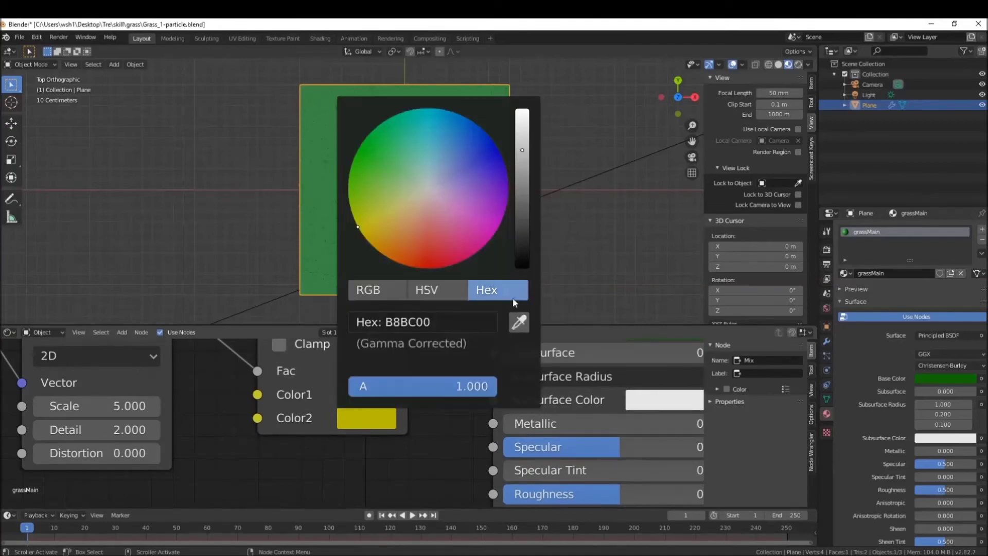
{"action": "left_click", "coordinate": [367, 291]}
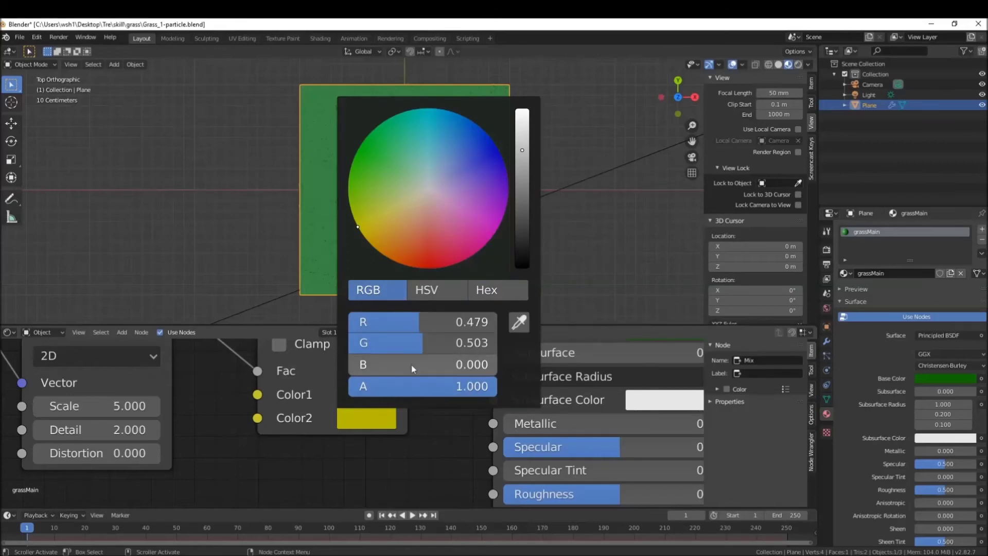
{"action": "scroll", "coordinate": [419, 444], "scroll_direction": "down", "scroll_amount": 3}
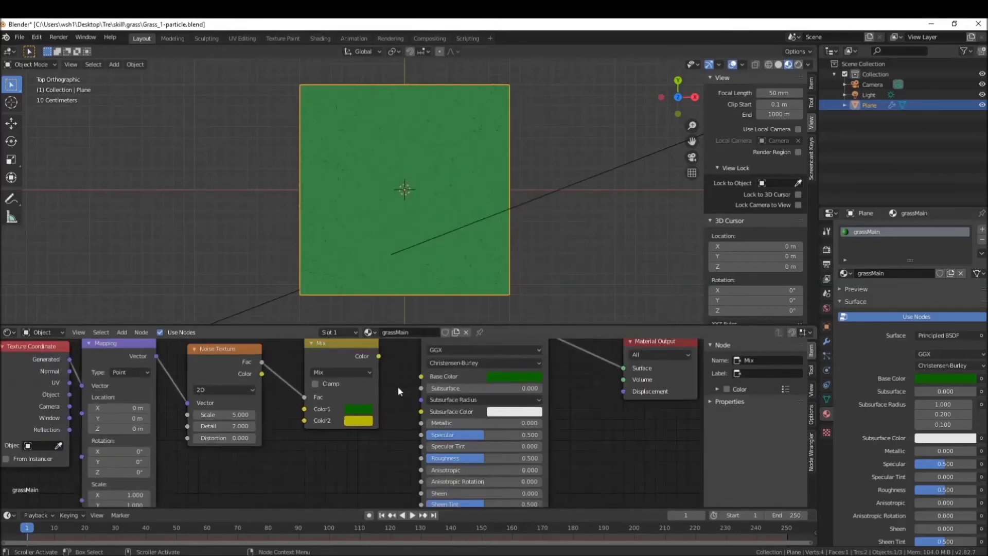
- Wire the Mix Color output into Base Color, then render the tilted plane as patchy green-yellow grass
{"action": "left_click_drag", "start_coordinate": [379, 356], "coordinate": [421, 376]}
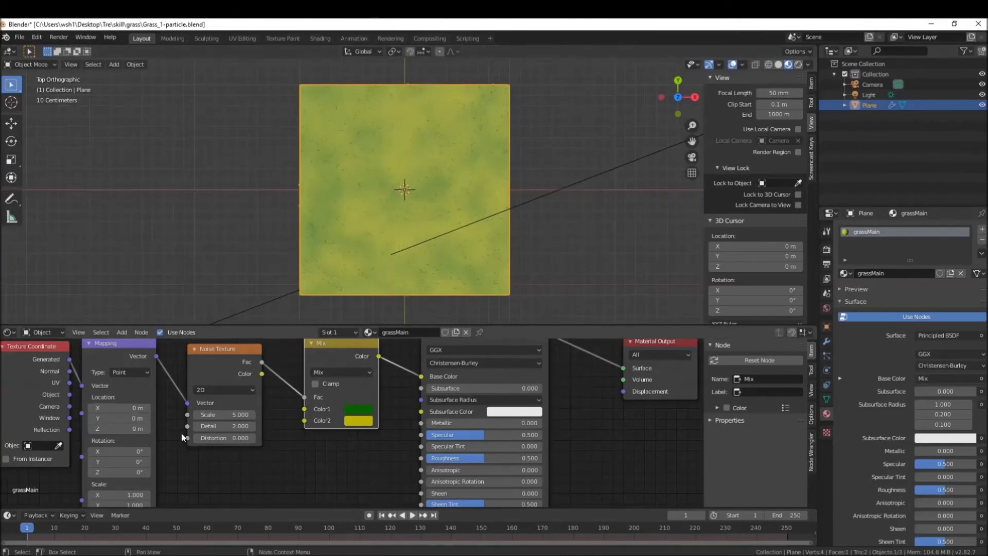
{"action": "middle_click_drag", "start_coordinate": [427, 220], "coordinate": [431, 130]}
{"action": "scroll", "coordinate": [434, 133], "scroll_direction": "up", "scroll_amount": 3}
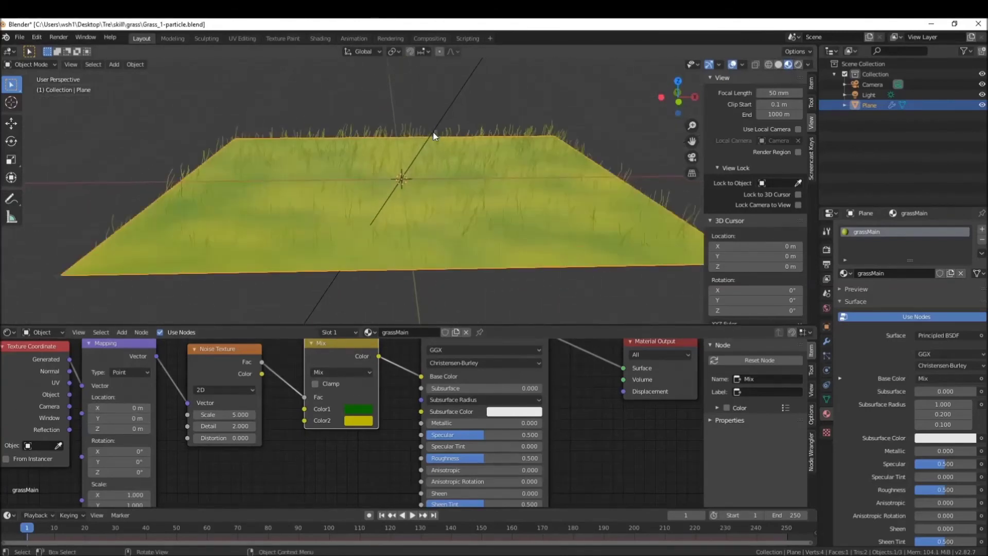
{"action": "key", "text": "F12"}
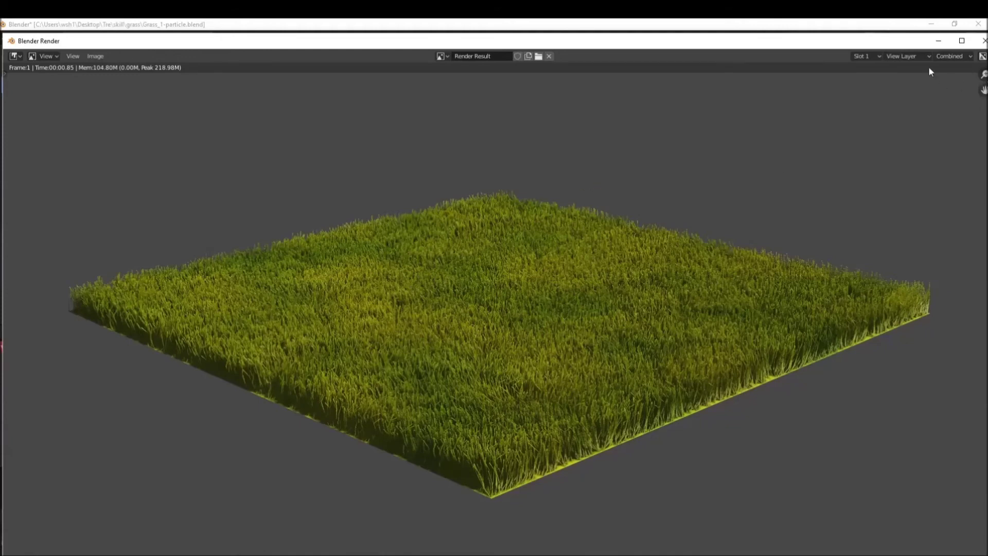
{"action": "left_click", "coordinate": [939, 42]}
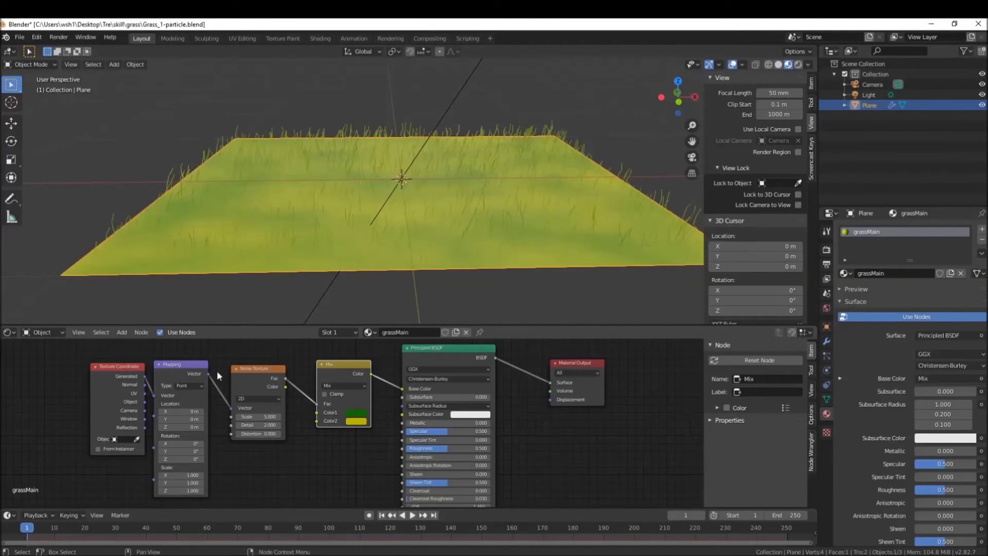
- Shift the Texture Coordinate, Mapping and Noise Texture nodes left and the Mix node right
{"action": "left_click_drag", "start_coordinate": [124, 372], "coordinate": [68, 369]}
{"action": "left_click_drag", "start_coordinate": [183, 366], "coordinate": [129, 362]}
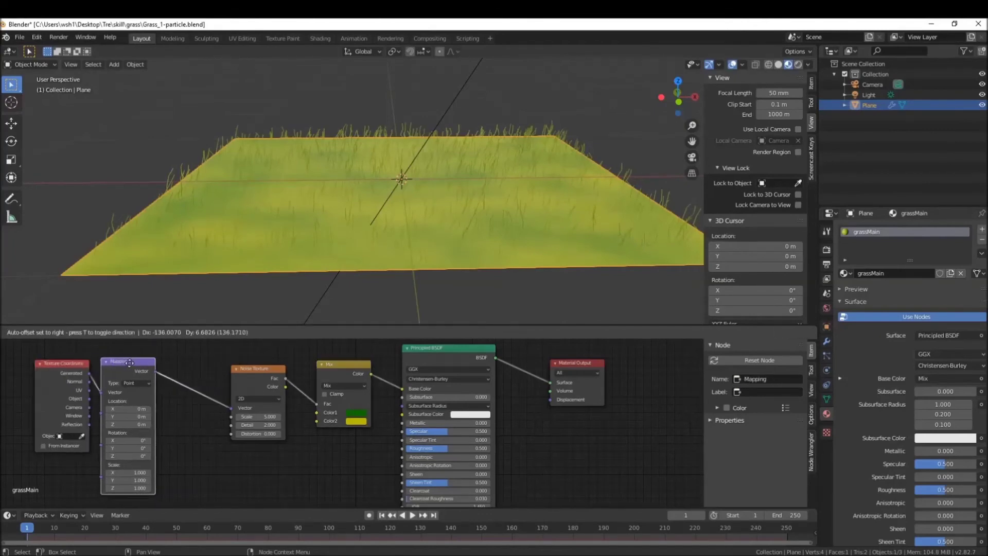
{"action": "left_click_drag", "start_coordinate": [268, 370], "coordinate": [199, 363]}
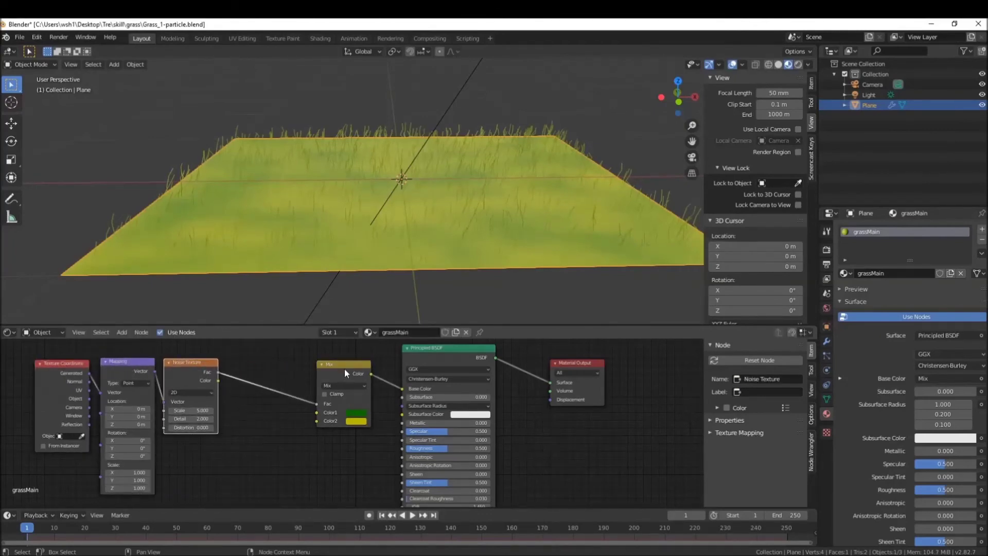
{"action": "left_click_drag", "start_coordinate": [345, 370], "coordinate": [356, 368]}
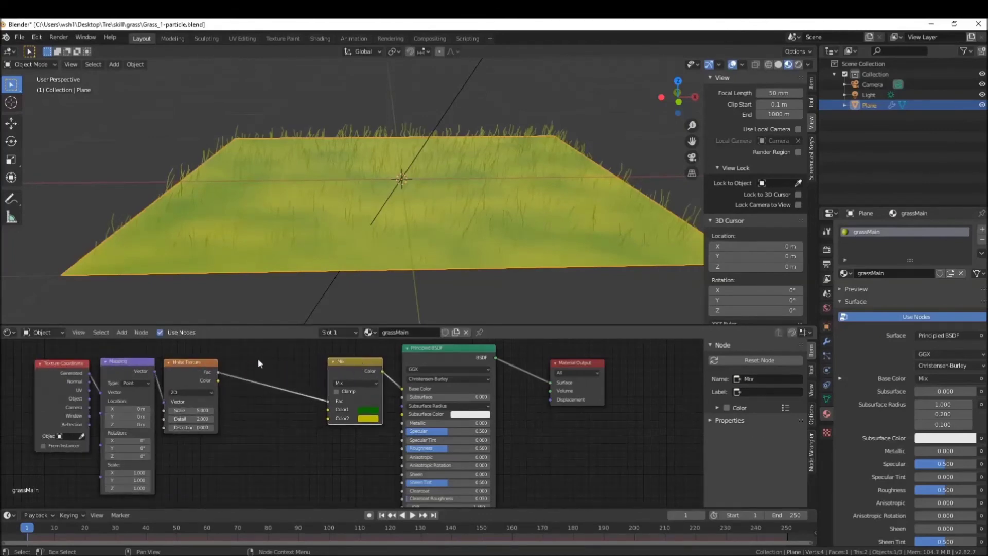
- Add a ColorRamp node by searching 'colo' and drop it onto the Noise Texture–Mix link
{"action": "key", "text": "shift+a"}
{"action": "left_click", "coordinate": [245, 384]}
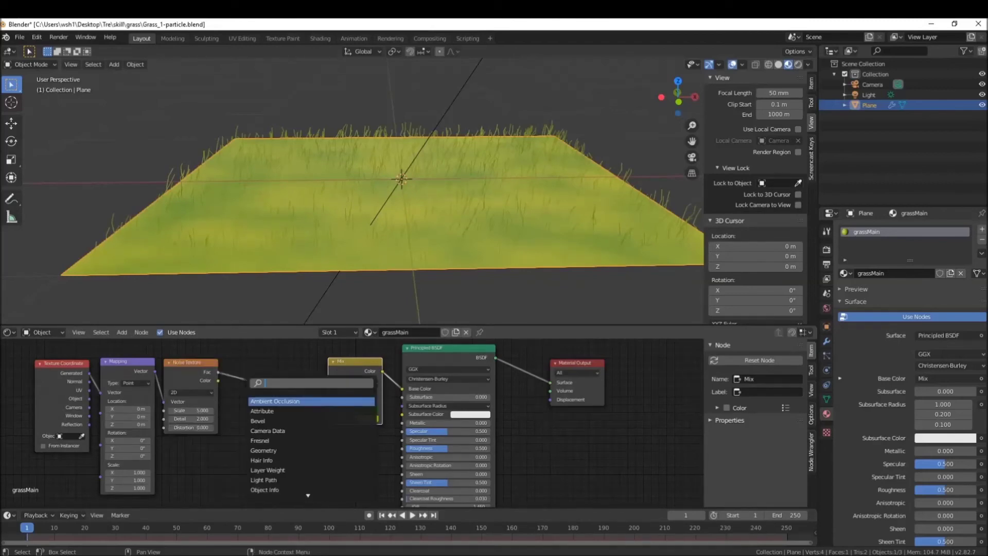
{"action": "type", "text": "colo"}
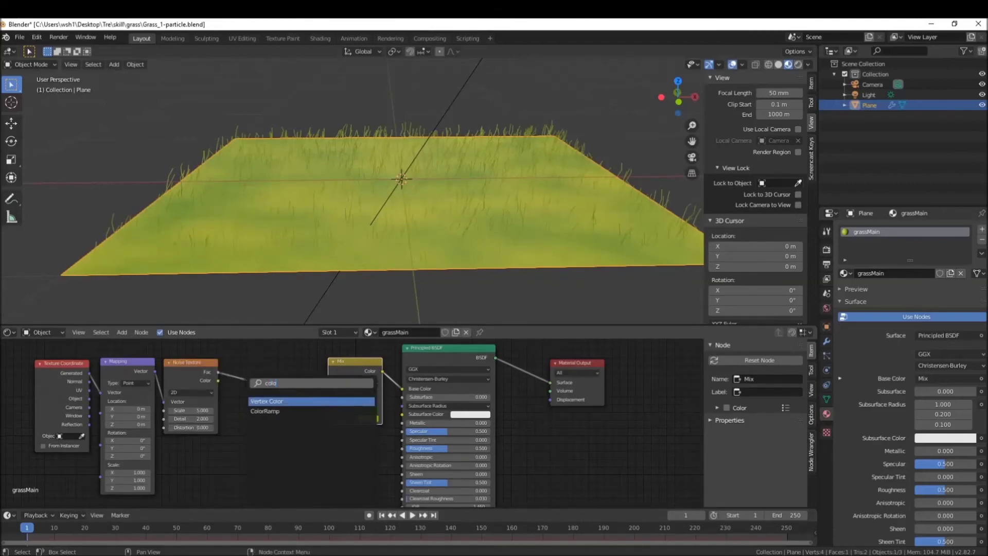
{"action": "left_click", "coordinate": [265, 410]}
{"action": "left_click", "coordinate": [229, 362]}
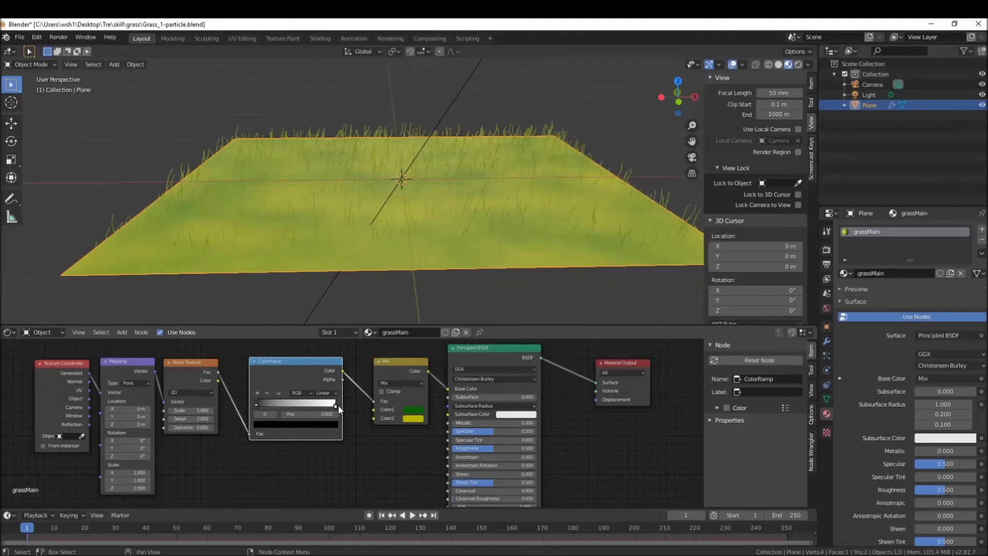
- Preview the ColorRamp output directly on the plane's surface, viewed from above
{"action": "left_click_drag", "start_coordinate": [342, 371], "coordinate": [596, 382]}
{"action": "middle_click_drag", "start_coordinate": [534, 314], "coordinate": [529, 242]}
{"action": "scroll", "coordinate": [529, 245], "scroll_direction": "down", "scroll_amount": 2}
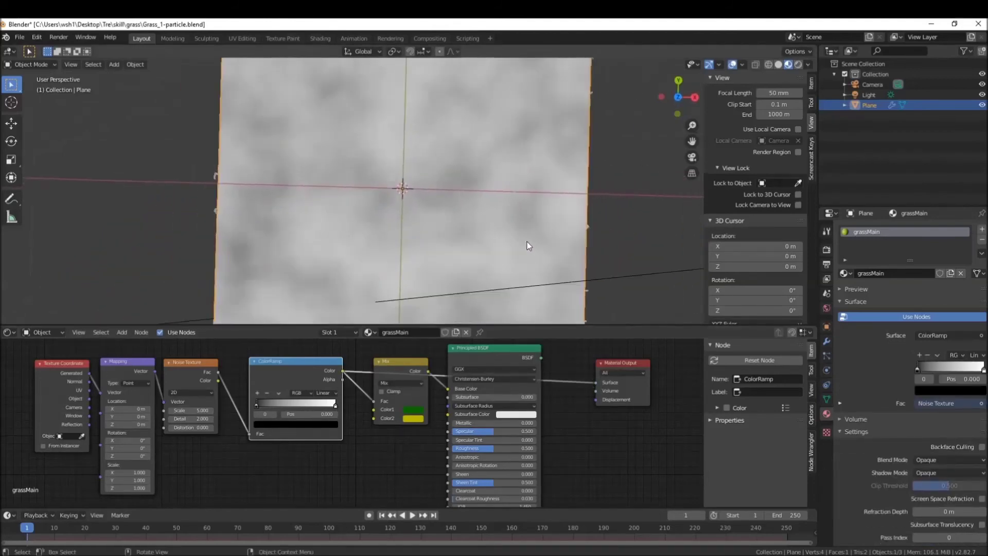
{"action": "scroll", "coordinate": [528, 245], "scroll_direction": "down", "scroll_amount": 3}
{"action": "middle_click_drag", "start_coordinate": [433, 217], "coordinate": [425, 217]}
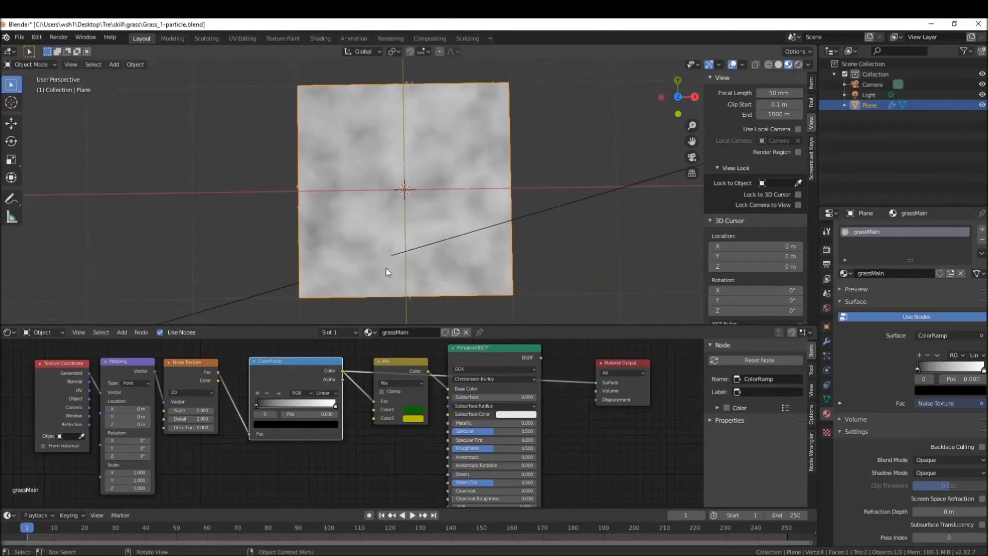
- Drag the ColorRamp's black and white stops inward to raise the noise pattern's contrast
{"action": "left_click_drag", "start_coordinate": [257, 406], "coordinate": [237, 404]}
{"action": "mouse_move", "coordinate": [335, 406]}
{"action": "left_mouse_down"}
{"action": "mouse_move", "coordinate": [270, 406]}
{"action": "mouse_move", "coordinate": [330, 407]}
{"action": "left_mouse_up"}
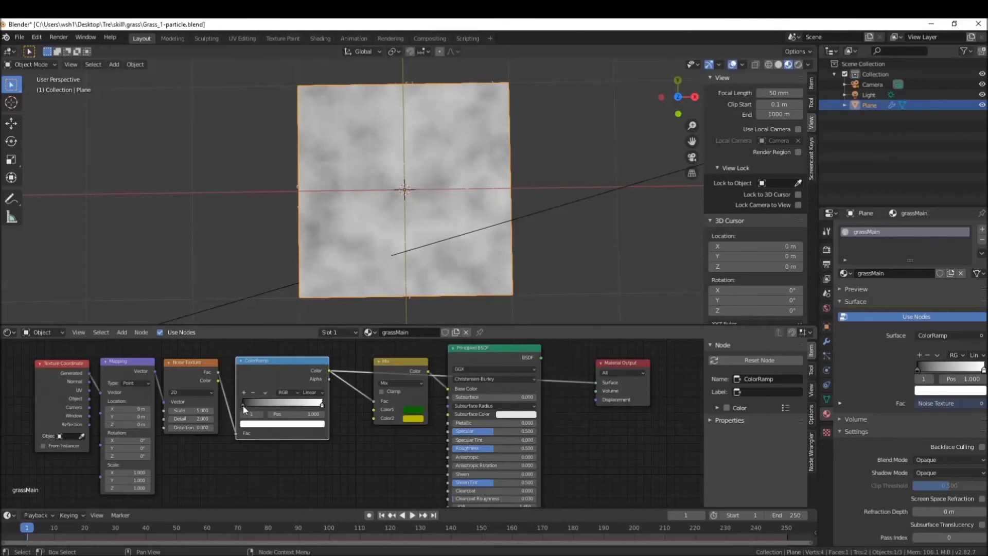
{"action": "left_click_drag", "start_coordinate": [242, 405], "coordinate": [355, 407]}
{"action": "left_click_drag", "start_coordinate": [313, 366], "coordinate": [286, 364]}
- Reconnect Principled BSDF to Surface and set the ramp stops to about 0.191, 0.436 and 0.705
{"action": "left_click_drag", "start_coordinate": [539, 356], "coordinate": [601, 383]}
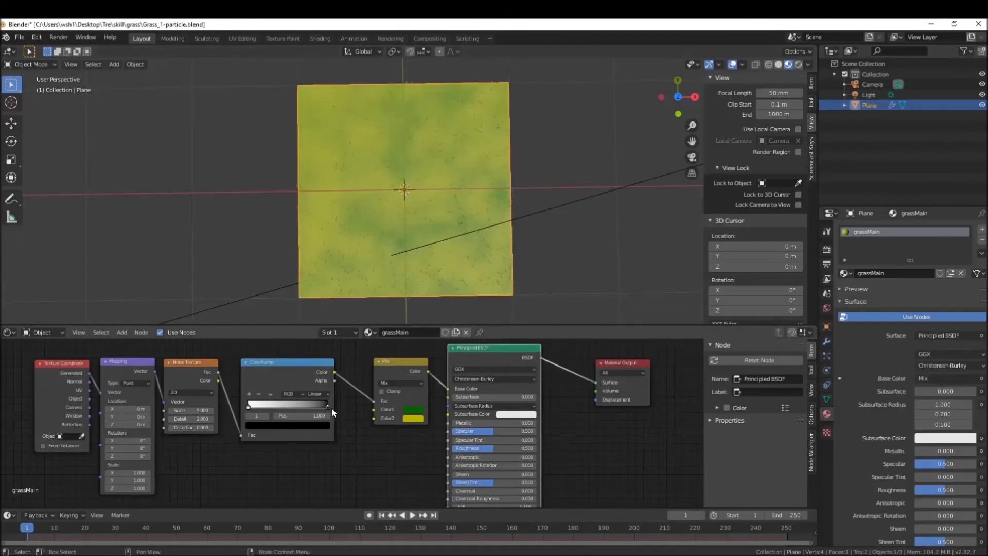
{"action": "left_click_drag", "start_coordinate": [328, 408], "coordinate": [303, 406]}
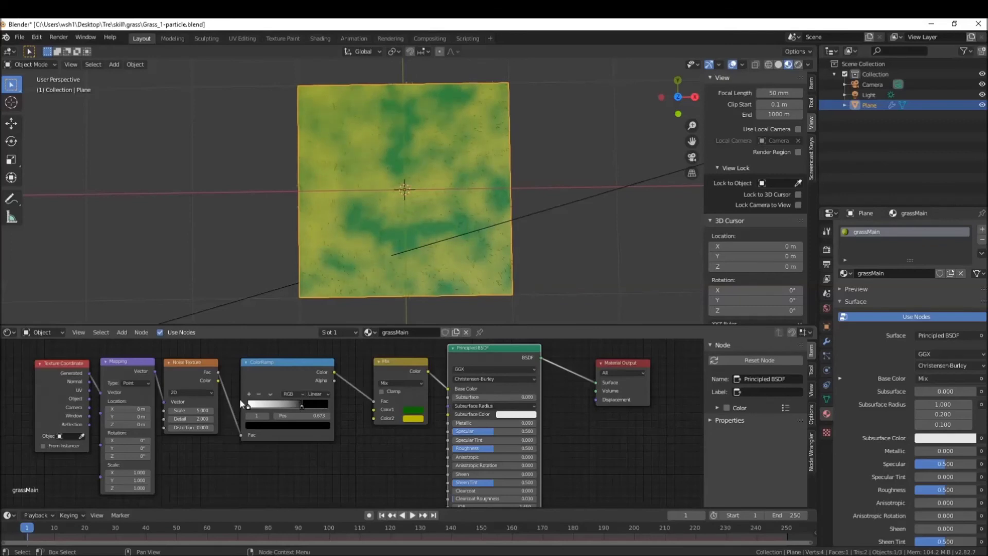
{"action": "left_click_drag", "start_coordinate": [248, 407], "coordinate": [222, 407]}
{"action": "left_click_drag", "start_coordinate": [300, 406], "coordinate": [283, 407]}
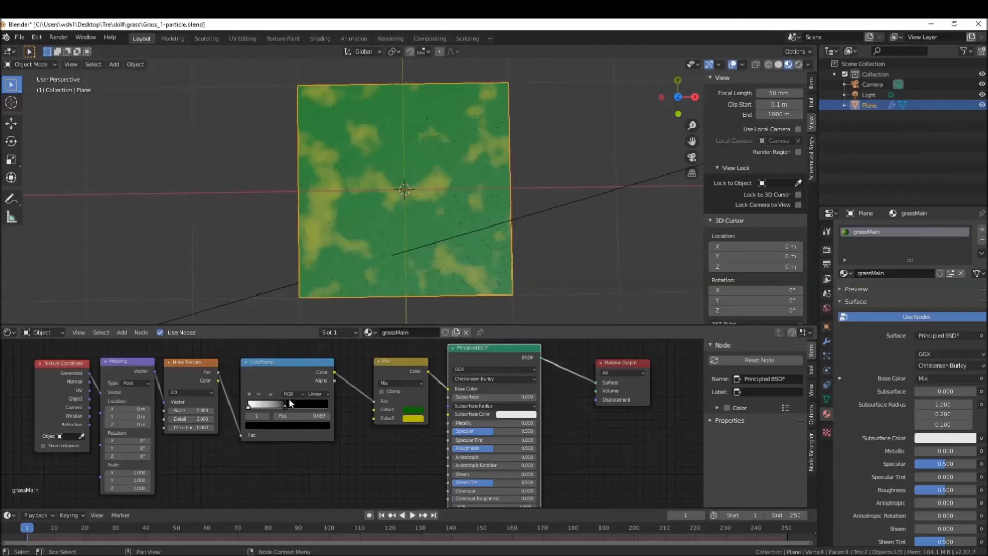
{"action": "left_click", "coordinate": [322, 394]}
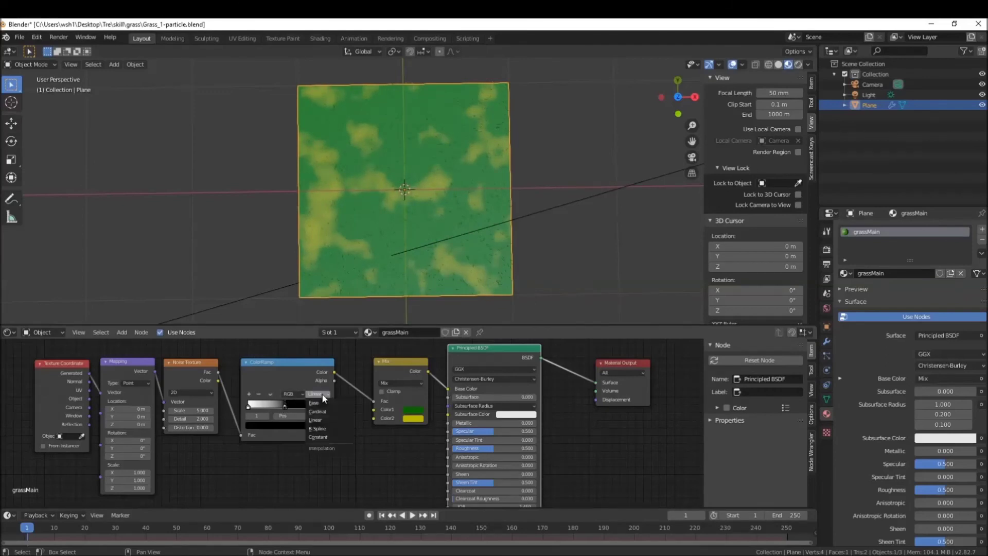
- Switch the ColorRamp interpolation to Ease and render the grass from a tilted view
{"action": "left_click", "coordinate": [328, 402]}
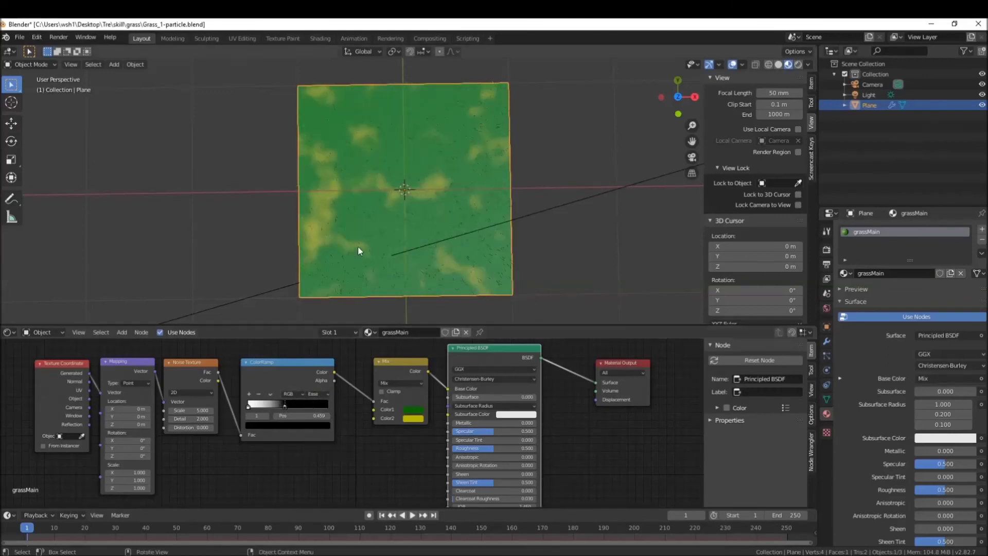
{"action": "middle_click_drag", "start_coordinate": [393, 160], "coordinate": [436, 135]}
{"action": "key", "text": "F12"}
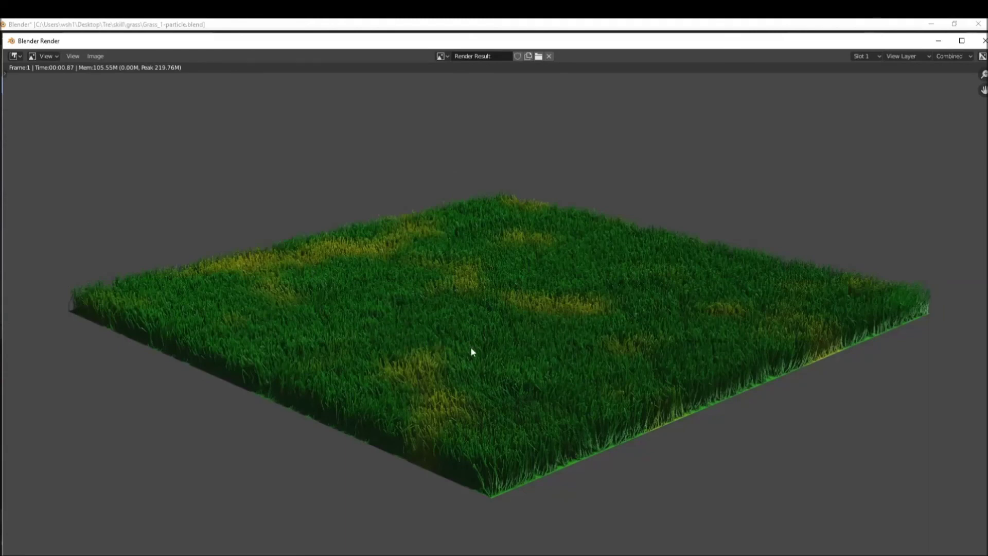
{"action": "left_click", "coordinate": [985, 40]}
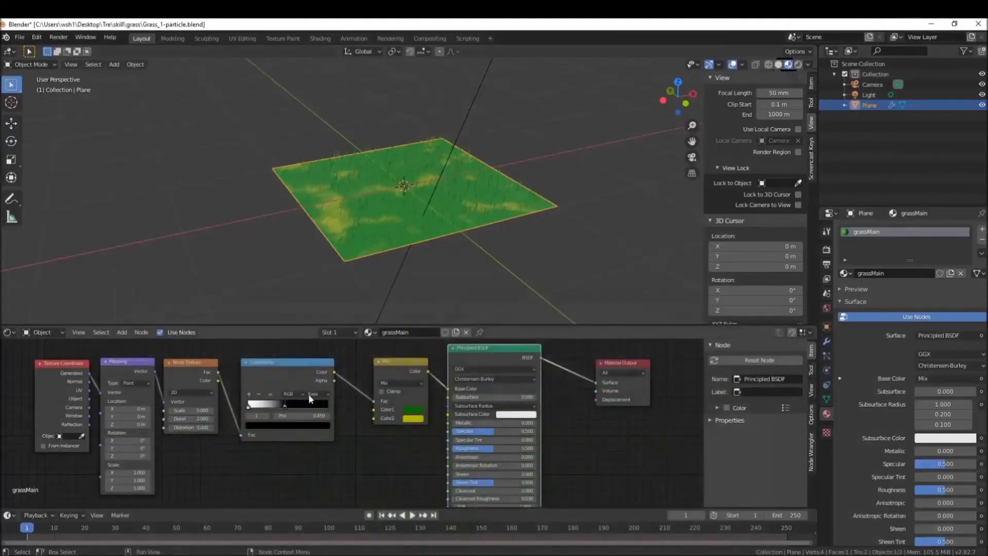
- Move a ColorRamp stop to 0.655 and re-render the grass with broader yellow patches
{"action": "left_click_drag", "start_coordinate": [286, 404], "coordinate": [302, 409]}
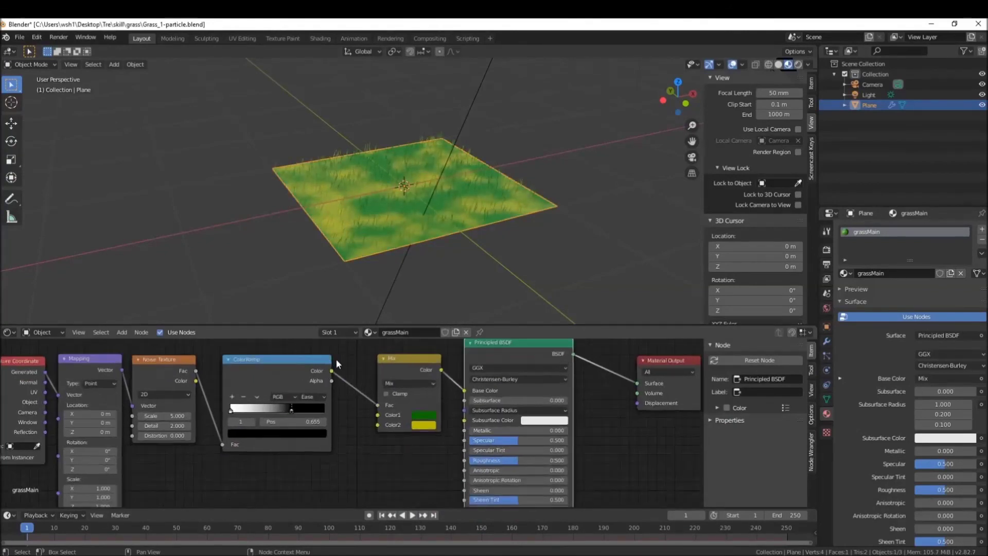
{"action": "scroll", "coordinate": [335, 359], "scroll_direction": "down", "scroll_amount": 3}
{"action": "key", "text": "F12"}
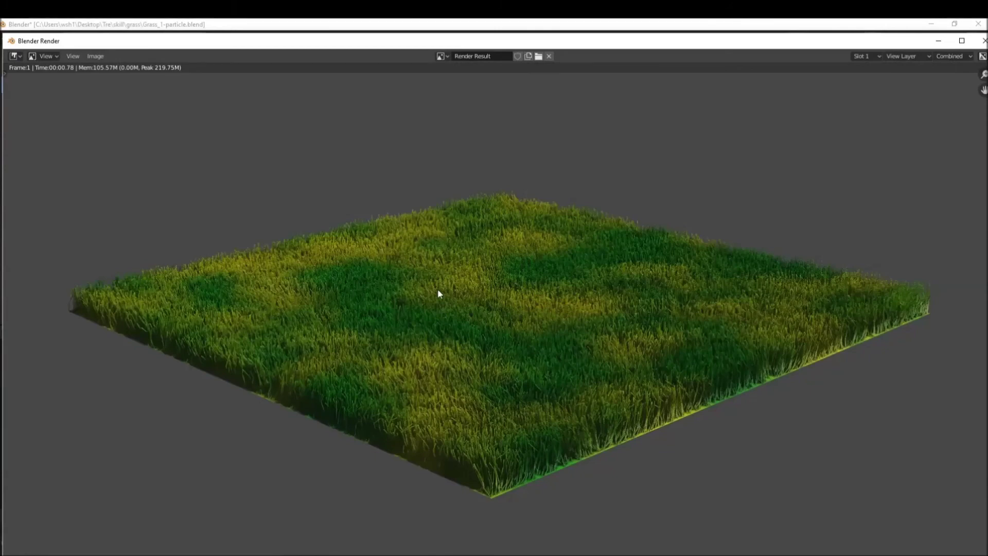
{"action": "left_click", "coordinate": [939, 41]}
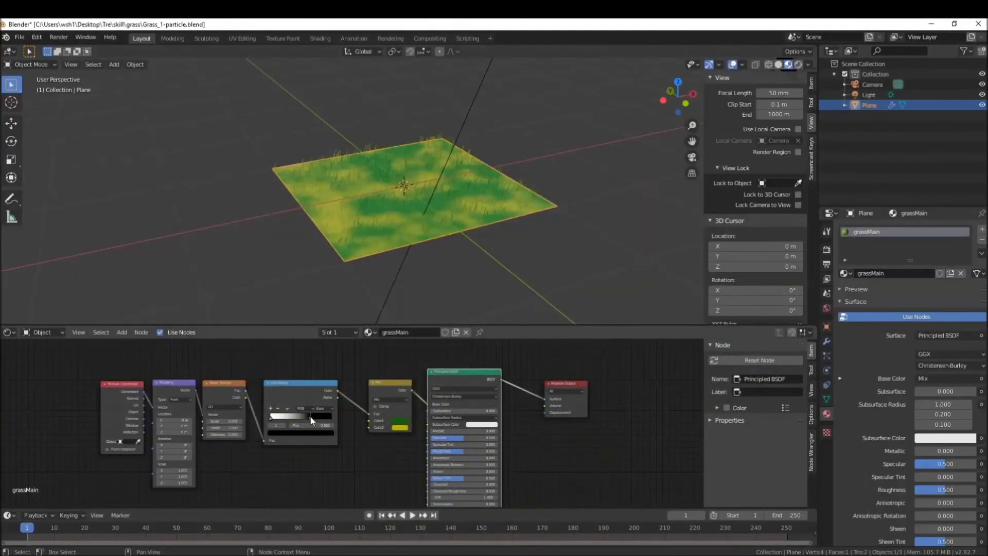
- Re-spread the ColorRamp stops, pushing white to the right end, and render the yellower grass
{"action": "left_click_drag", "start_coordinate": [311, 418], "coordinate": [334, 417]}
{"action": "scroll", "coordinate": [277, 423], "scroll_direction": "up", "scroll_amount": 2}
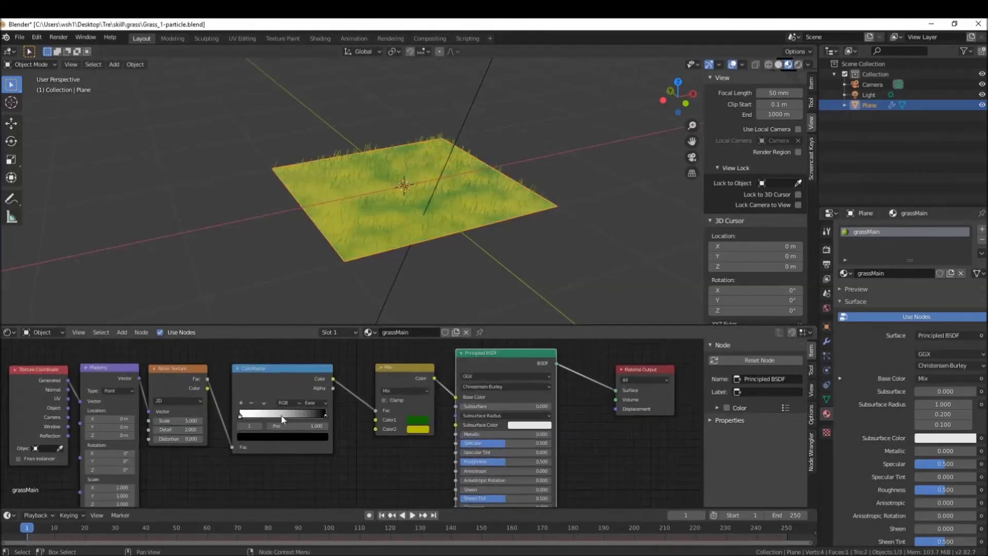
{"action": "left_click_drag", "start_coordinate": [240, 416], "coordinate": [325, 418]}
{"action": "left_click_drag", "start_coordinate": [240, 415], "coordinate": [235, 414]}
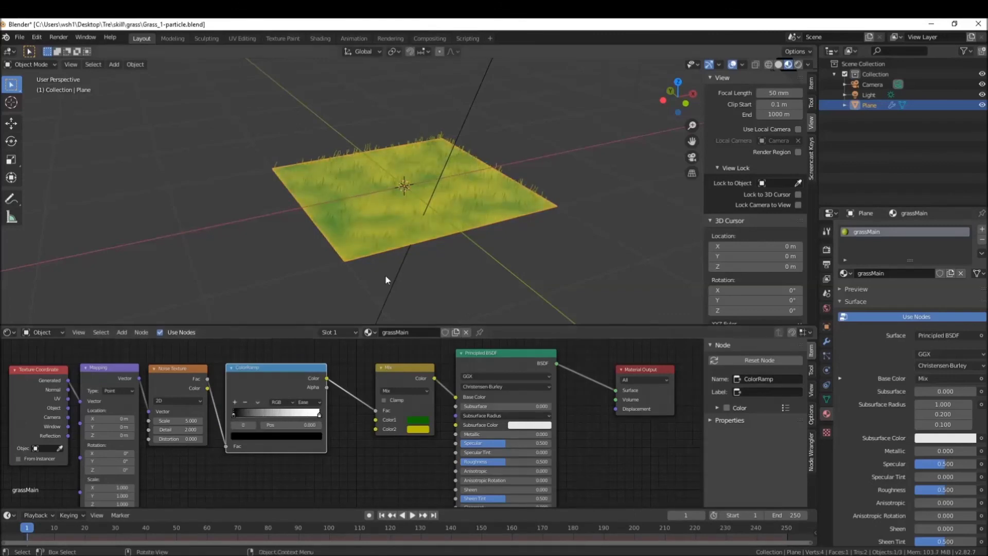
{"action": "key", "text": "F12"}
{"action": "key", "text": "F12"}
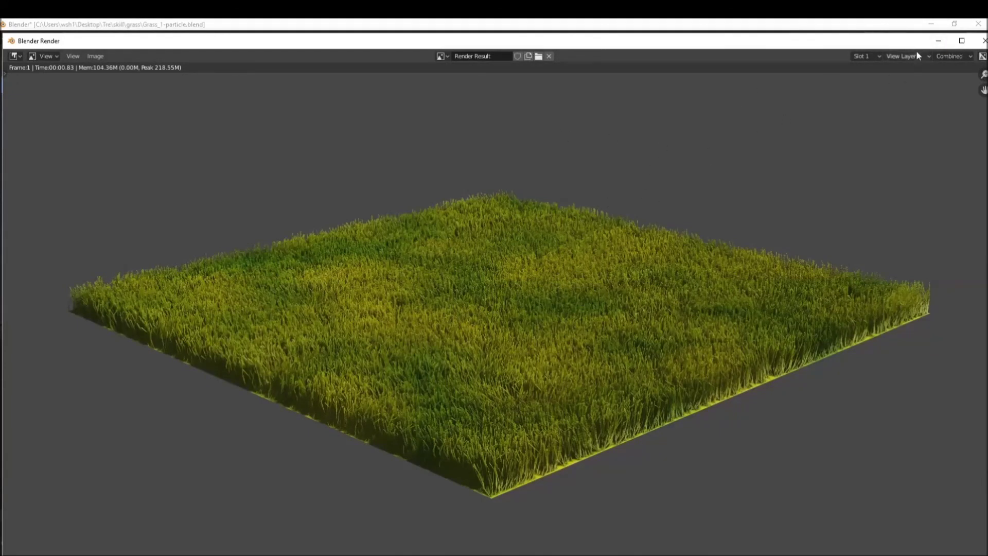
{"action": "left_click", "coordinate": [938, 41]}
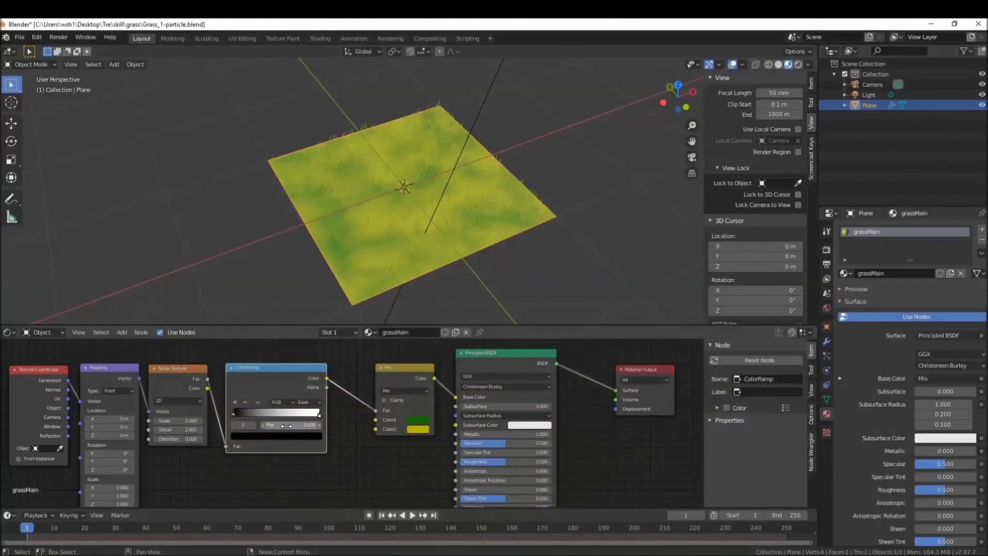
- Darken the ColorRamp's white stop to about 0.893 value and render the greener grass
{"action": "left_click_drag", "start_coordinate": [290, 368], "coordinate": [303, 370]}
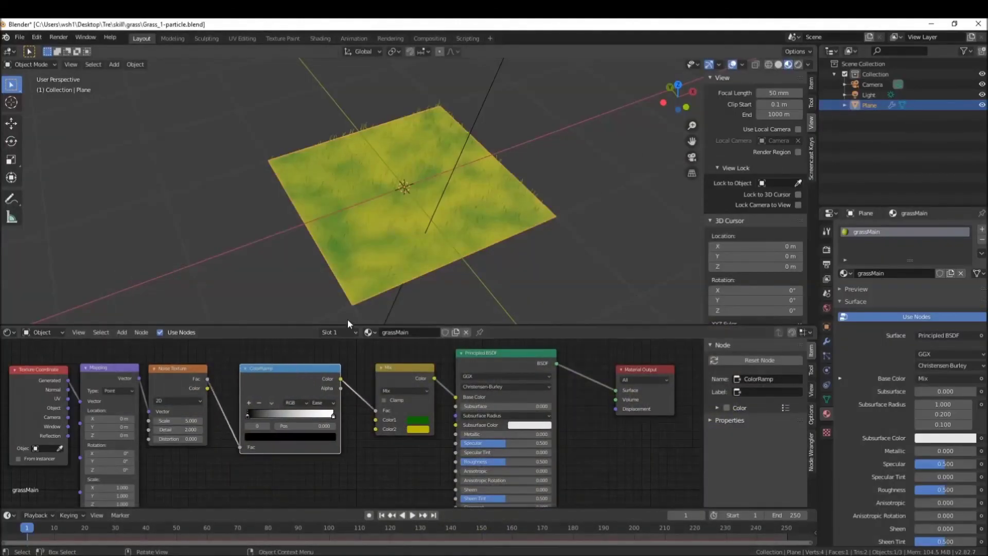
{"action": "left_click", "coordinate": [334, 415]}
{"action": "left_click", "coordinate": [312, 437]}
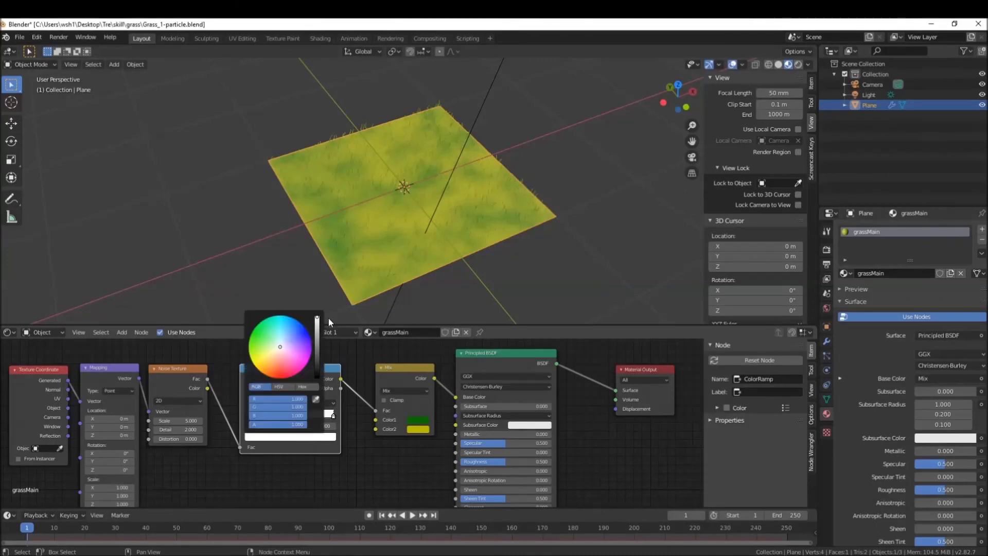
{"action": "left_click_drag", "start_coordinate": [317, 317], "coordinate": [317, 336]}
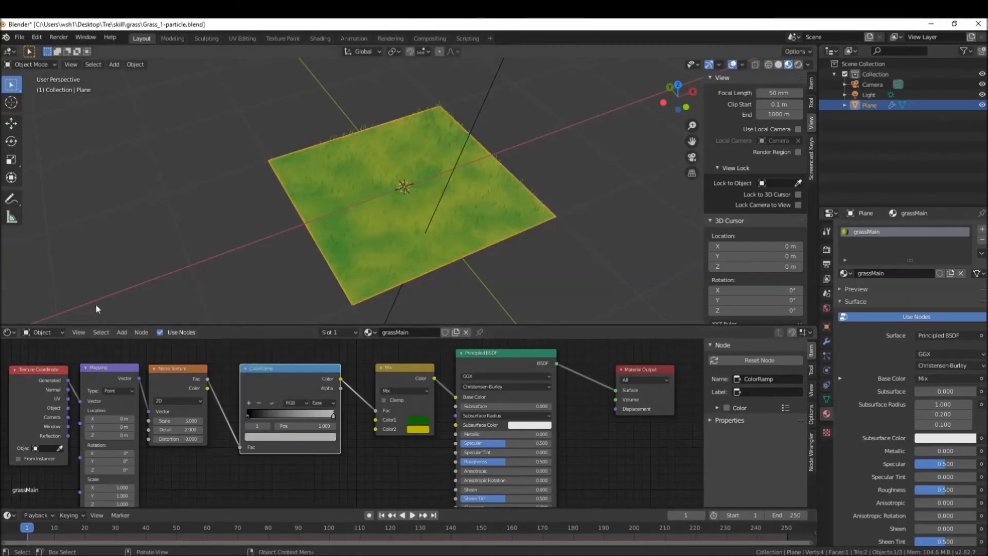
{"action": "key", "text": "F12"}
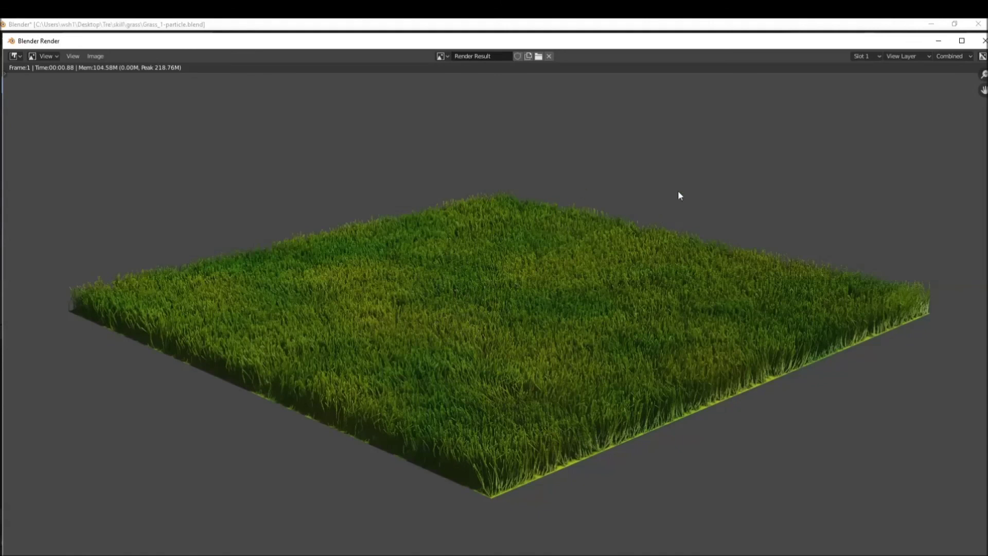
{"action": "left_click", "coordinate": [939, 41]}
- Render the grass field again from a lower viewing angle
{"action": "scroll", "coordinate": [348, 415], "scroll_direction": "down", "scroll_amount": 3}
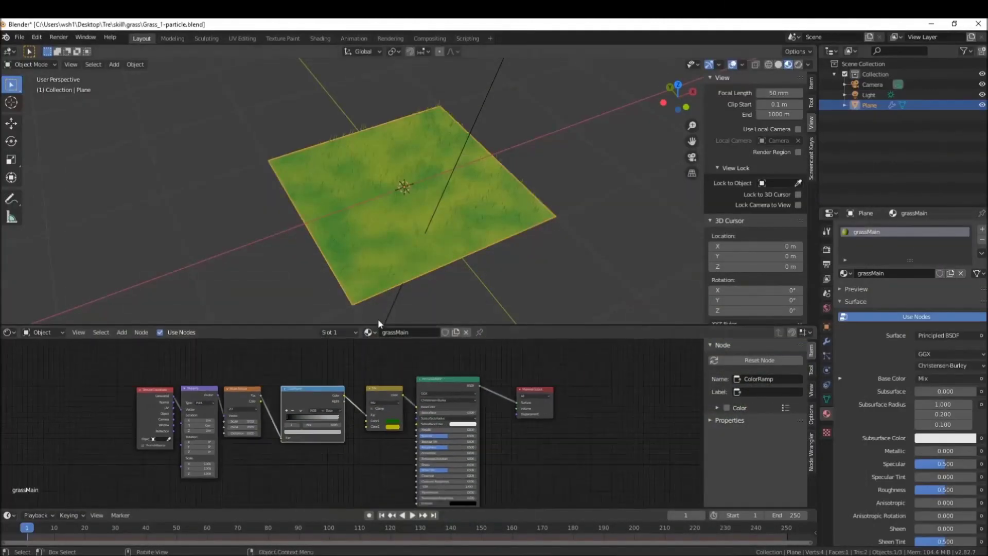
{"action": "mouse_move", "coordinate": [425, 266]}
{"action": "middle_mouse_down"}
{"action": "mouse_move", "coordinate": [415, 249]}
{"action": "mouse_move", "coordinate": [425, 247]}
{"action": "middle_mouse_up"}
{"action": "key", "text": "F12"}
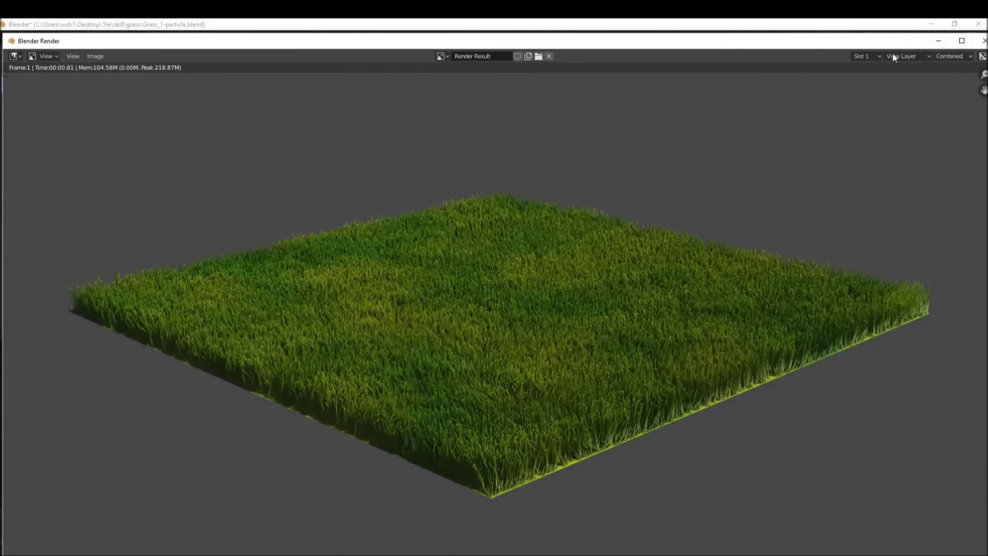
{"action": "left_click", "coordinate": [940, 40]}
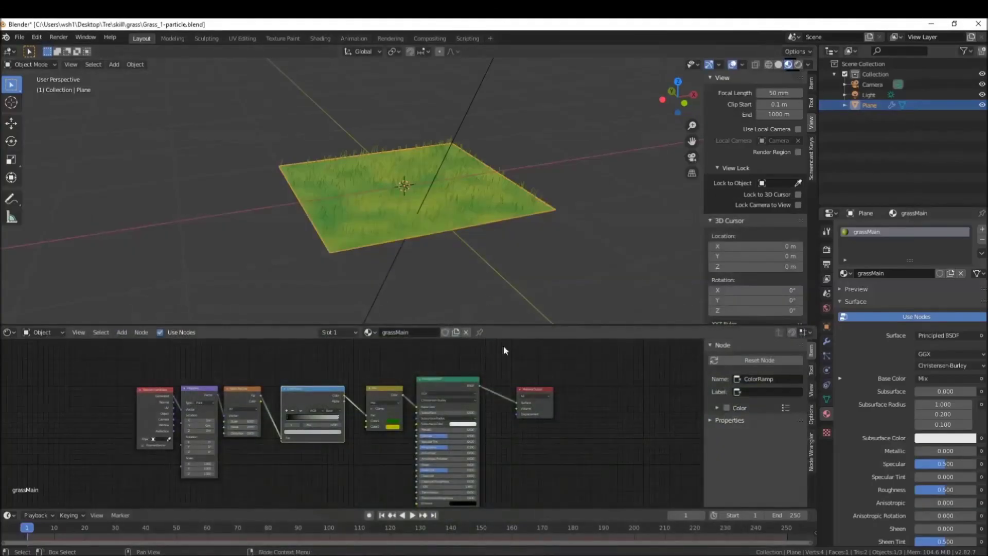